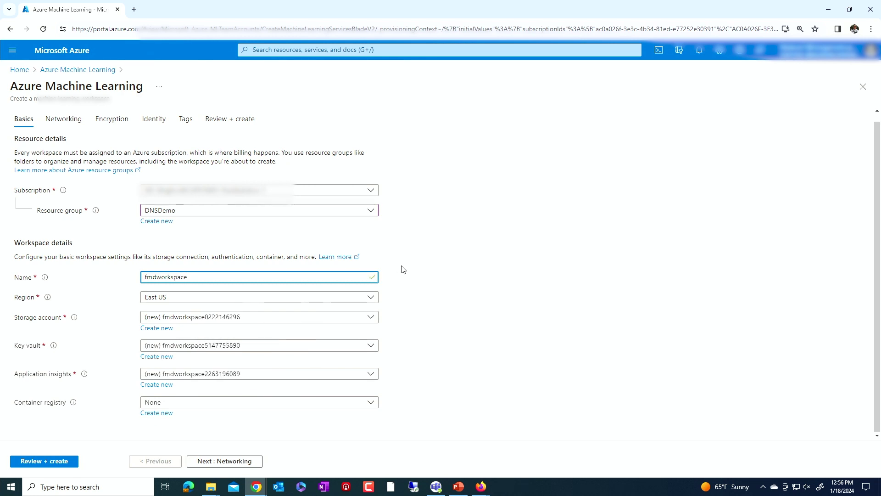
Set the region of the new fmdworkspace workspace to West US
{"action": "left_click", "coordinate": [441, 254]}
{"action": "left_click", "coordinate": [167, 302]}
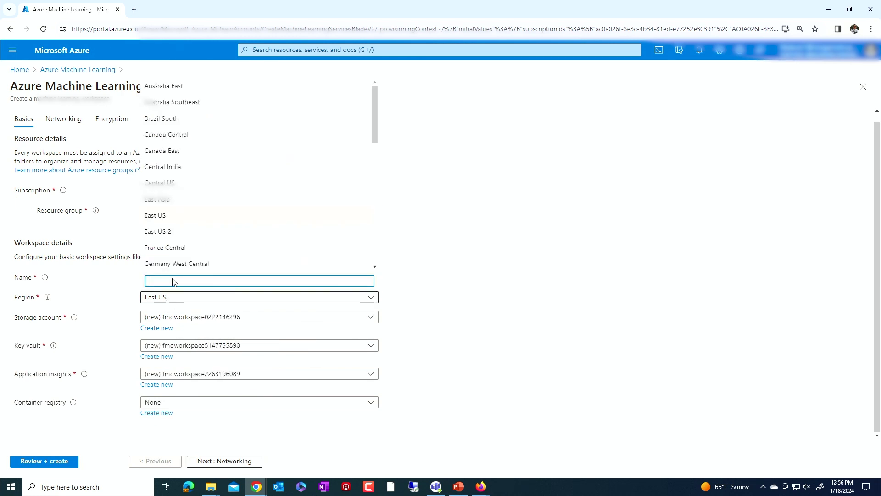
{"action": "scroll", "coordinate": [170, 245], "scroll_direction": "down", "scroll_amount": 10}
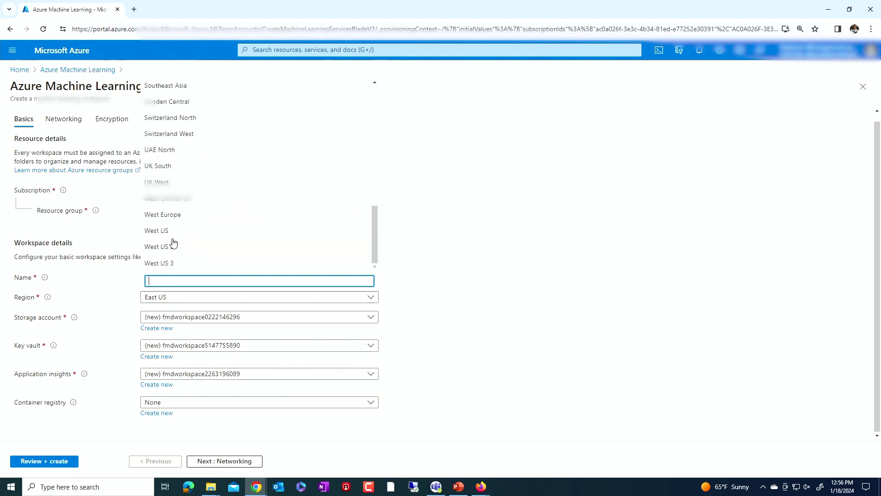
{"action": "left_click", "coordinate": [172, 232]}
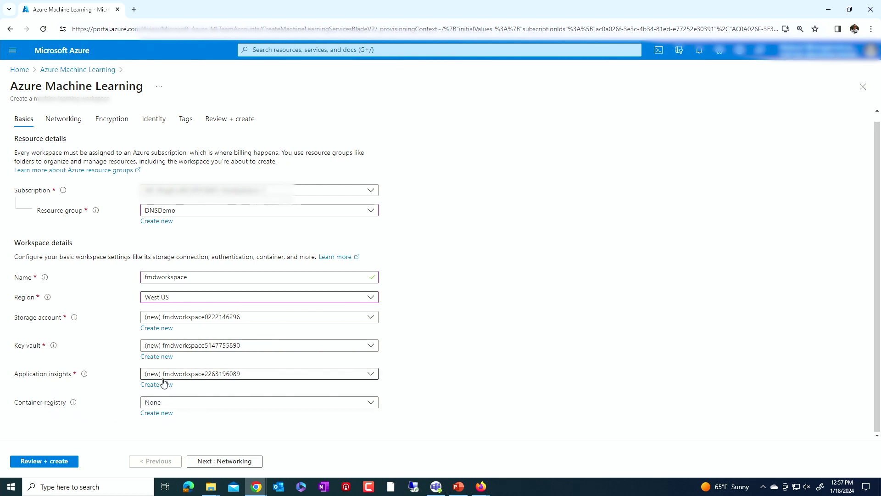
Set the workspace's network isolation to Private with Approved Outbound, consulting the Inbound vs Outbound slide in PowerPoint
{"action": "left_click", "coordinate": [218, 460]}
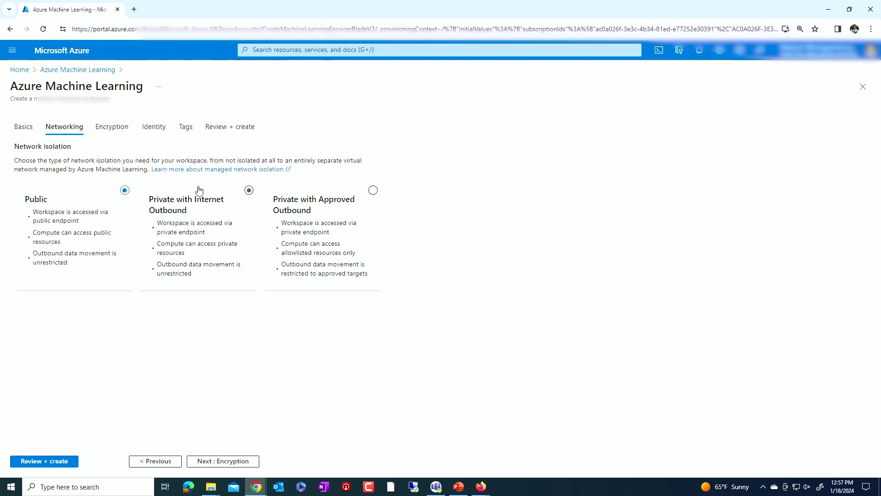
{"action": "left_click", "coordinate": [299, 214]}
{"action": "key", "text": "alt+Tab"}
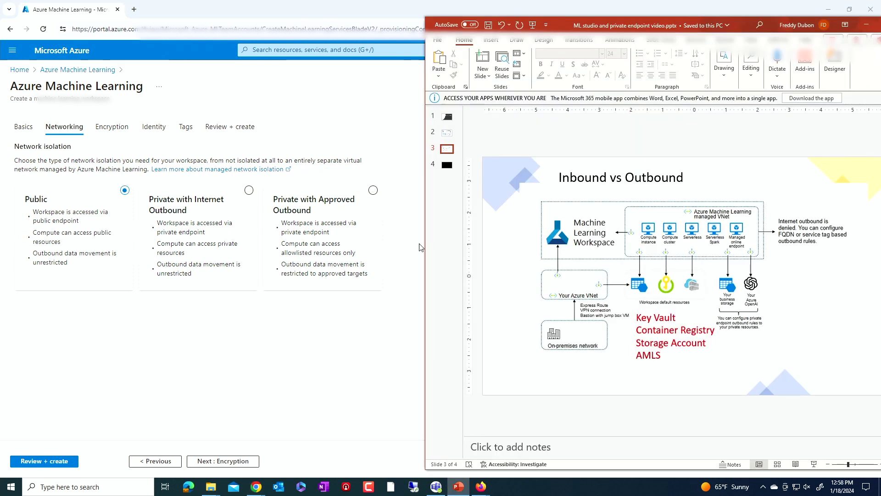
{"action": "left_click", "coordinate": [362, 212]}
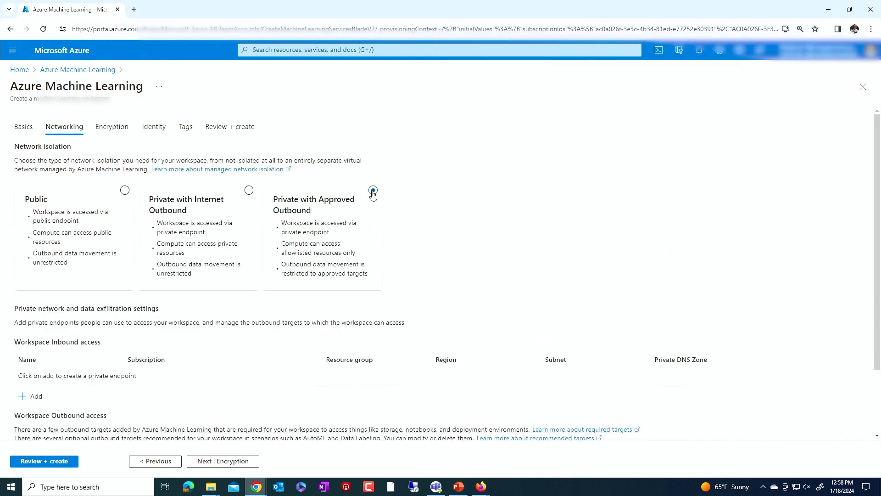
{"action": "key", "text": "alt+Tab"}
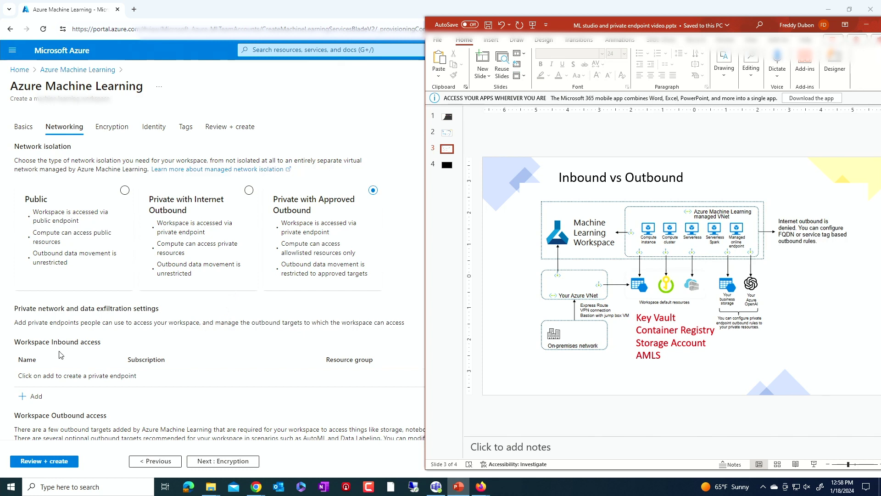
Add an inbound private endpoint named AMLSpe on virtual network VnetHub-westus (dnsdemo) with subnet hubsubnet
{"action": "scroll", "coordinate": [62, 361], "scroll_direction": "down", "scroll_amount": 2}
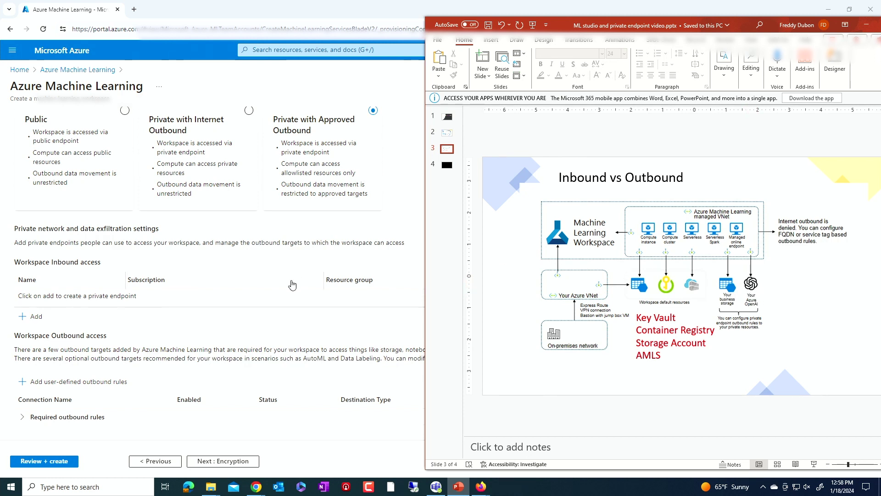
{"action": "left_click", "coordinate": [31, 318]}
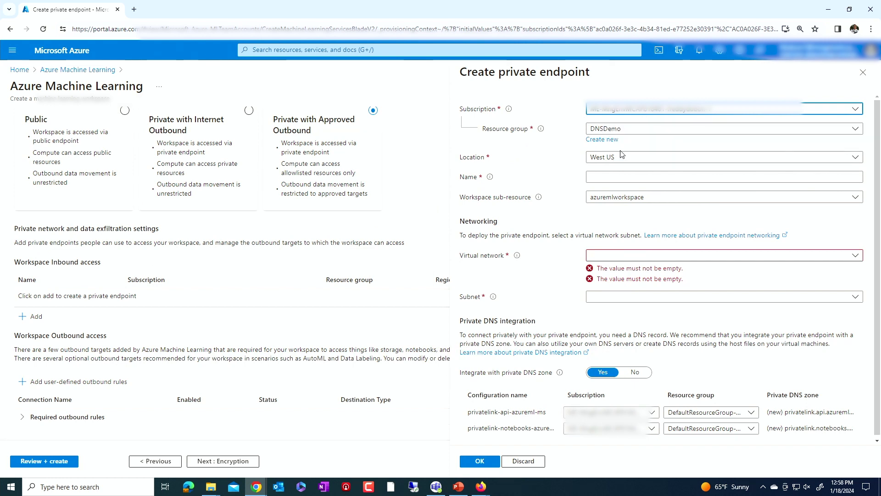
{"action": "left_click", "coordinate": [598, 177]}
{"action": "type", "text": "AMLSpe"}
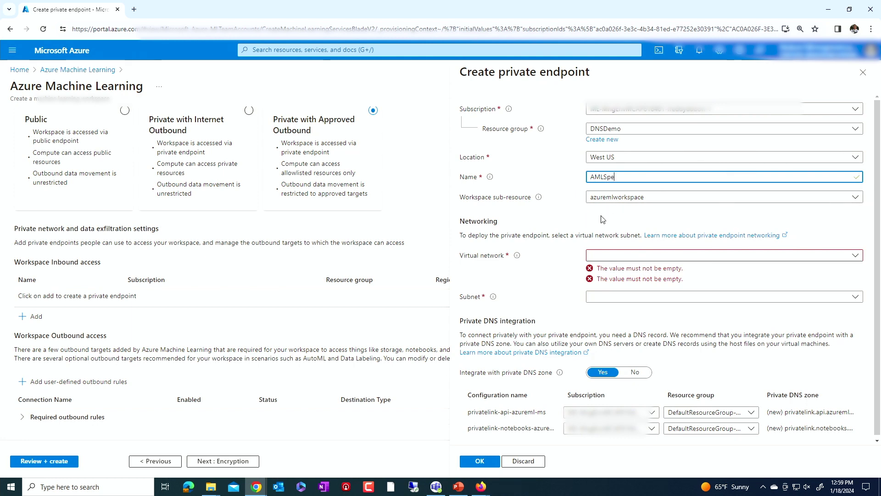
{"action": "left_click", "coordinate": [610, 257]}
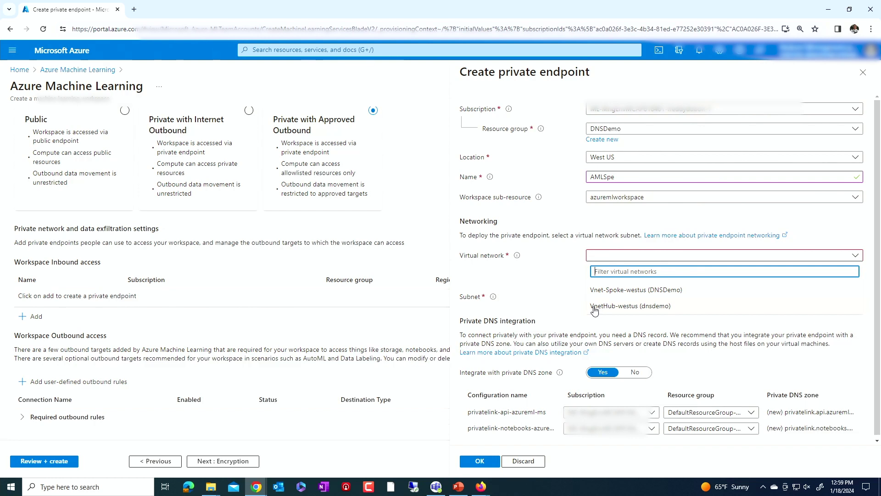
{"action": "left_click", "coordinate": [625, 307]}
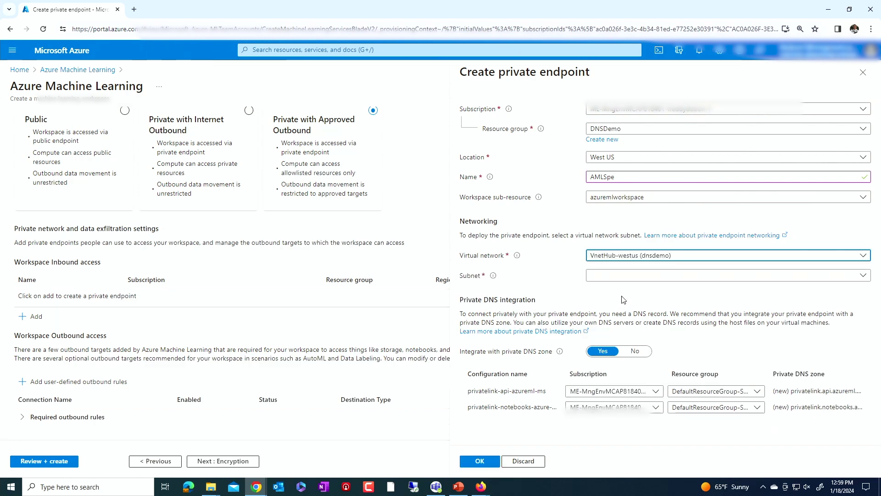
{"action": "left_click", "coordinate": [602, 278]}
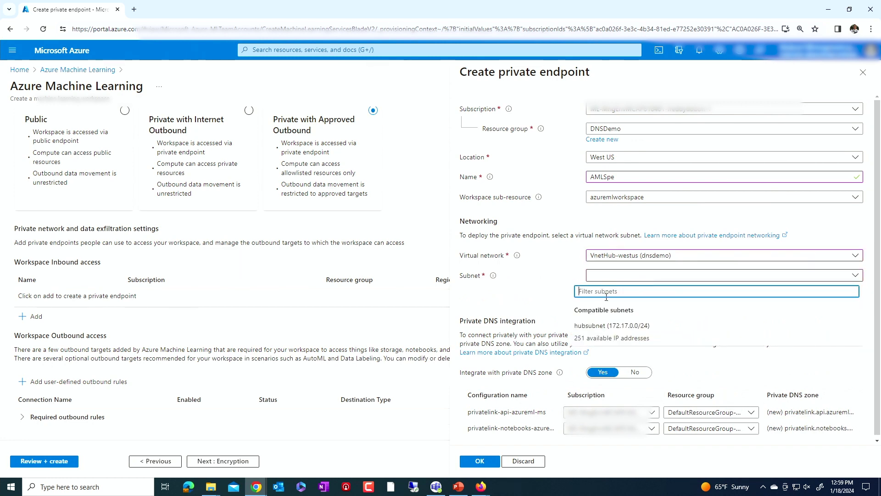
{"action": "left_click", "coordinate": [607, 333]}
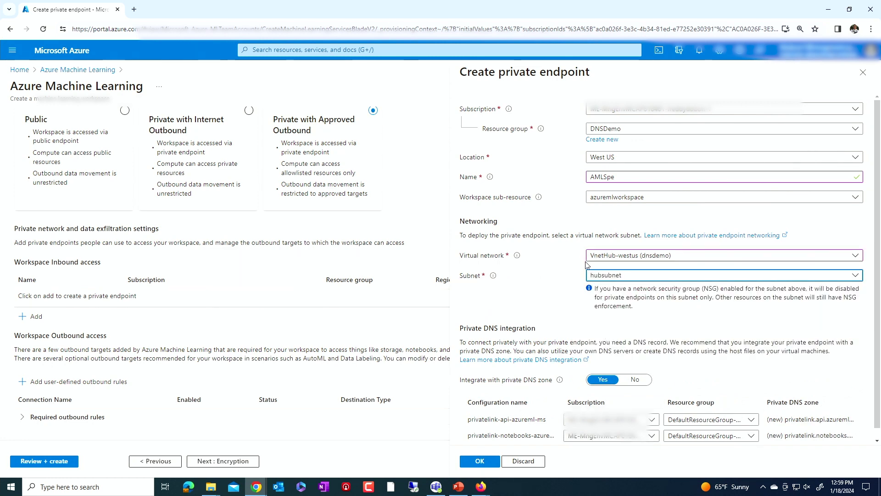
Assign both private DNS zone configurations of the endpoint to resource group DNSDemo and accept the private endpoint
{"action": "scroll", "coordinate": [581, 275], "scroll_direction": "down", "scroll_amount": 1}
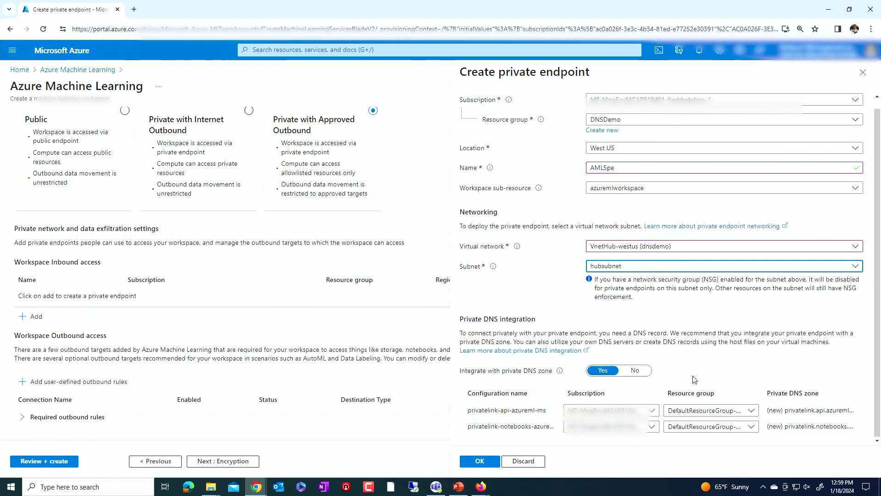
{"action": "left_click", "coordinate": [755, 413]}
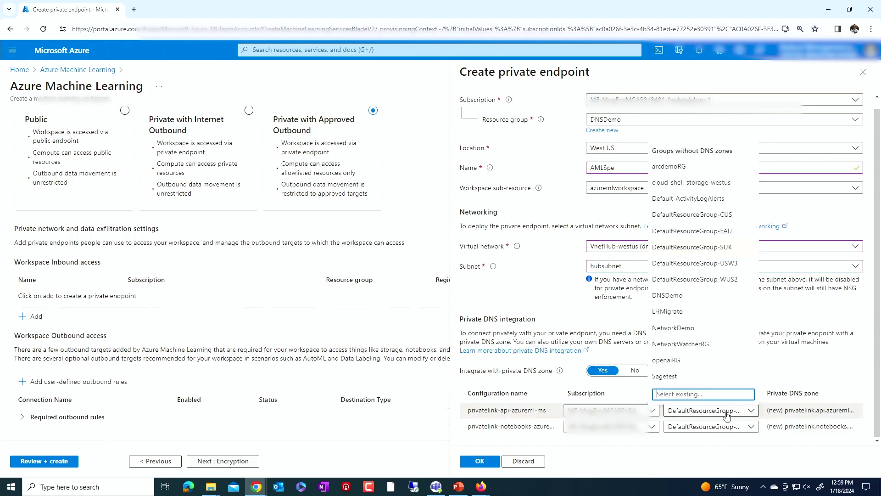
{"action": "left_click", "coordinate": [674, 301]}
{"action": "left_click", "coordinate": [751, 426]}
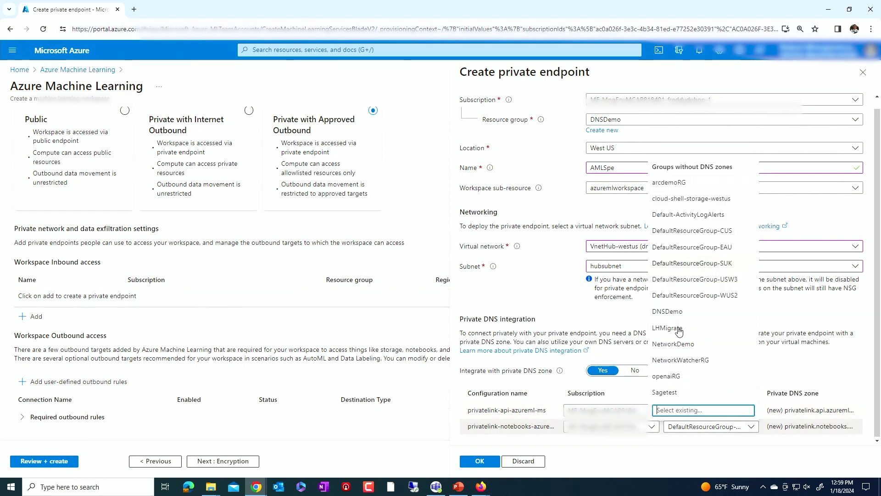
{"action": "left_click", "coordinate": [674, 314]}
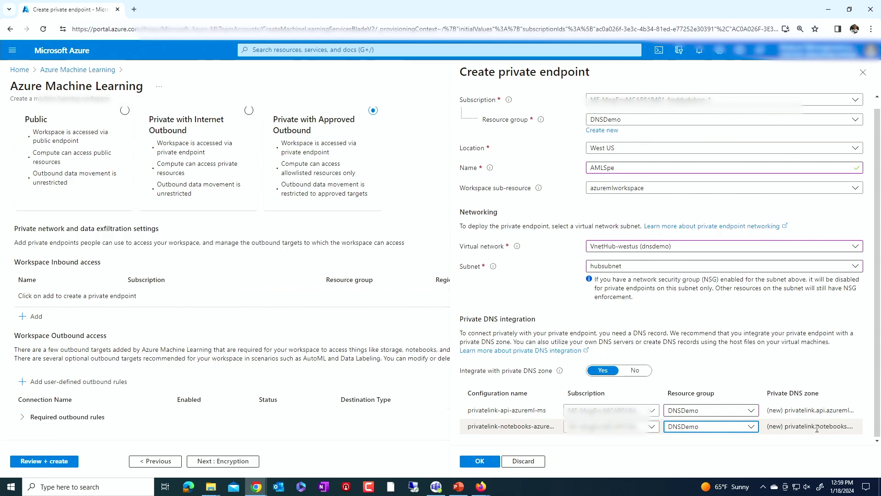
{"action": "left_click", "coordinate": [474, 462]}
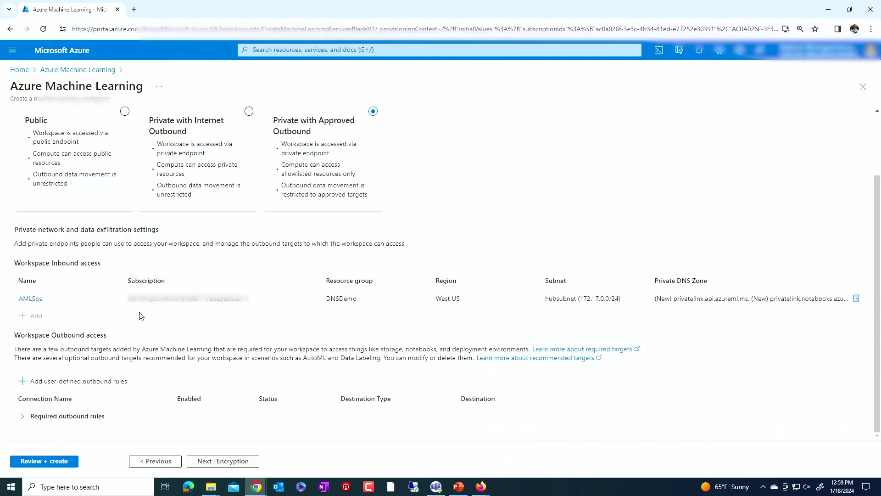
Add a user-defined outbound rule named AMLSoutboundpe with a Private Endpoint destination to the openai-fmd resource in resource group openaiRG
{"action": "left_click", "coordinate": [73, 383]}
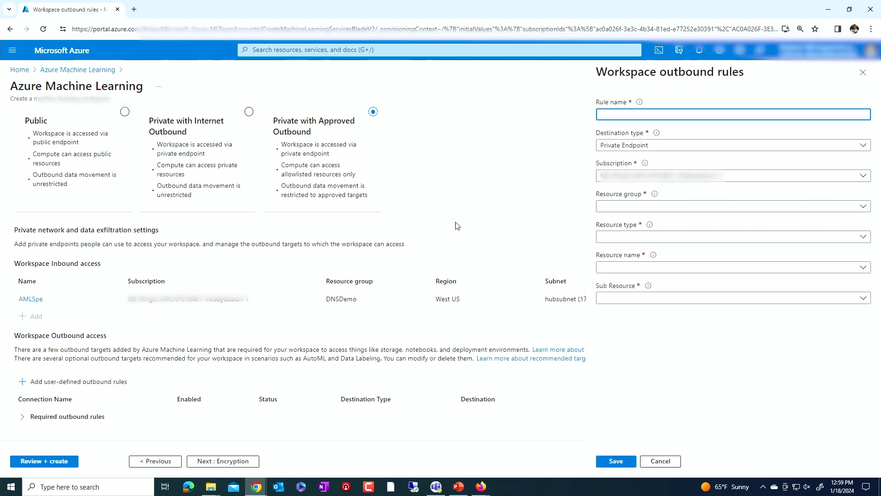
{"action": "type", "text": "AM"}
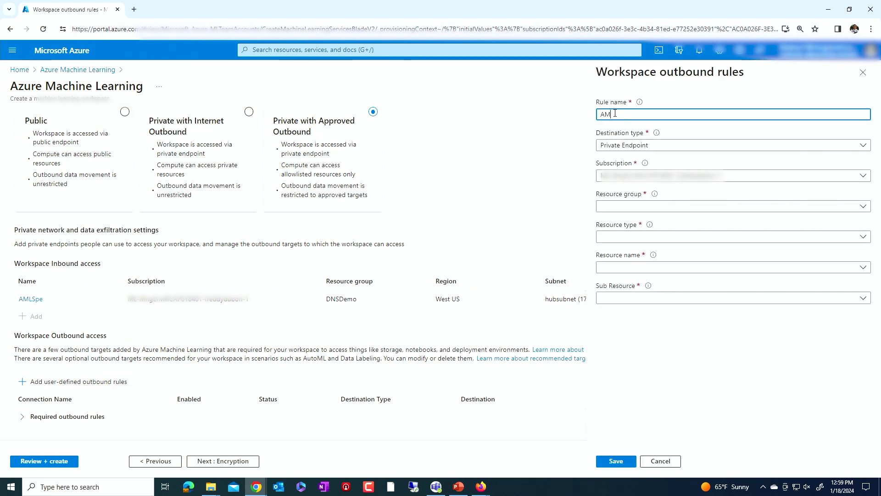
{"action": "type", "text": "Loutbou"}
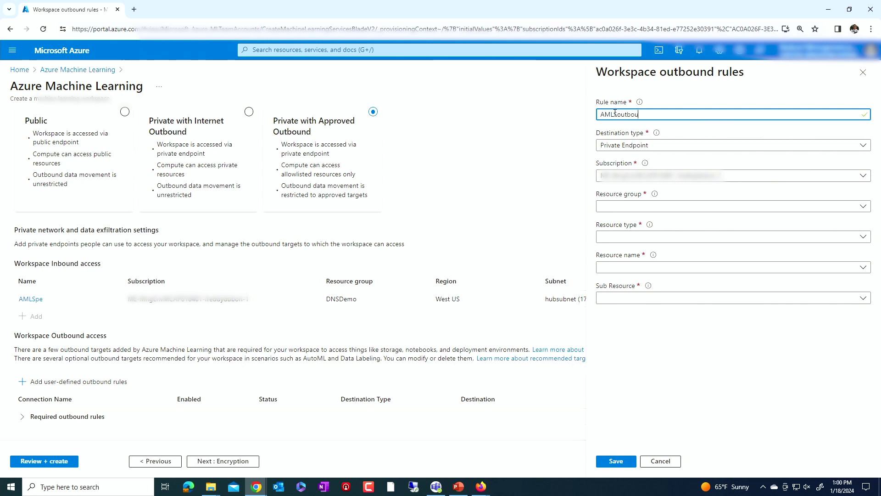
{"action": "type", "text": "ndpe"}
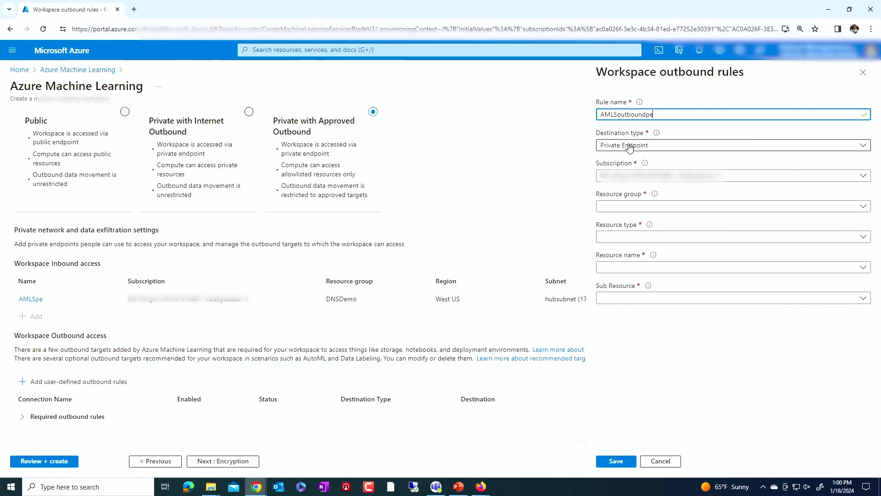
{"action": "left_click", "coordinate": [633, 203]}
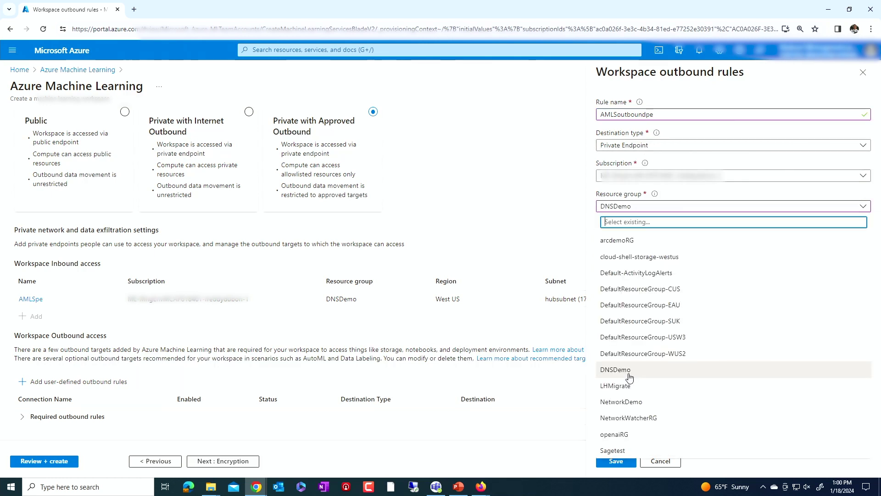
{"action": "left_click", "coordinate": [623, 437]}
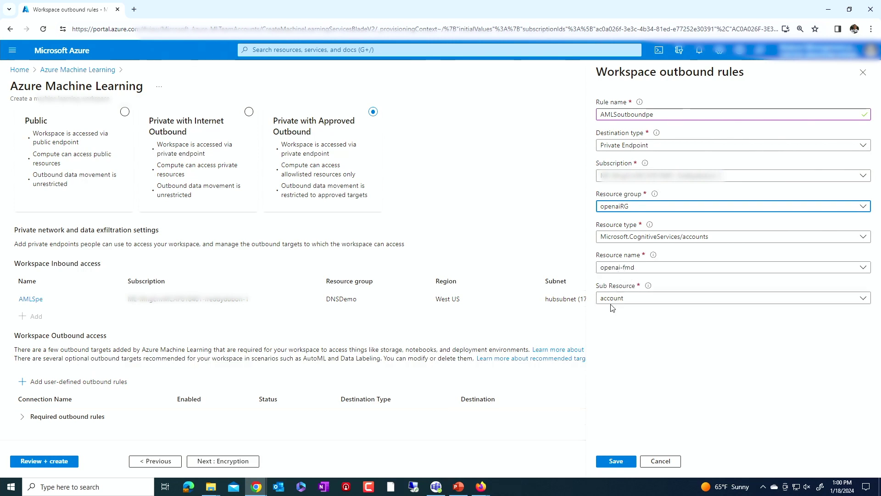
{"action": "left_click", "coordinate": [616, 461]}
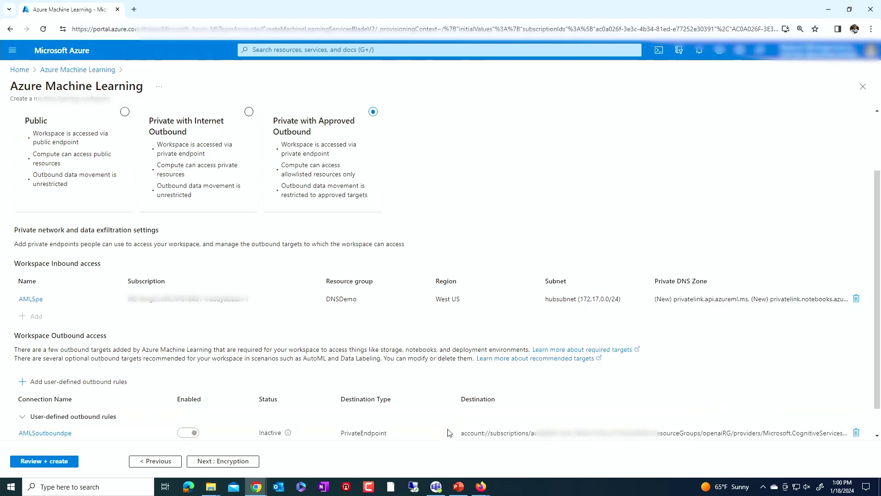
Continue the workspace setup past networking, keeping Microsoft-managed keys and credential-based storage account access, and leave the tags unset
{"action": "left_click", "coordinate": [458, 483]}
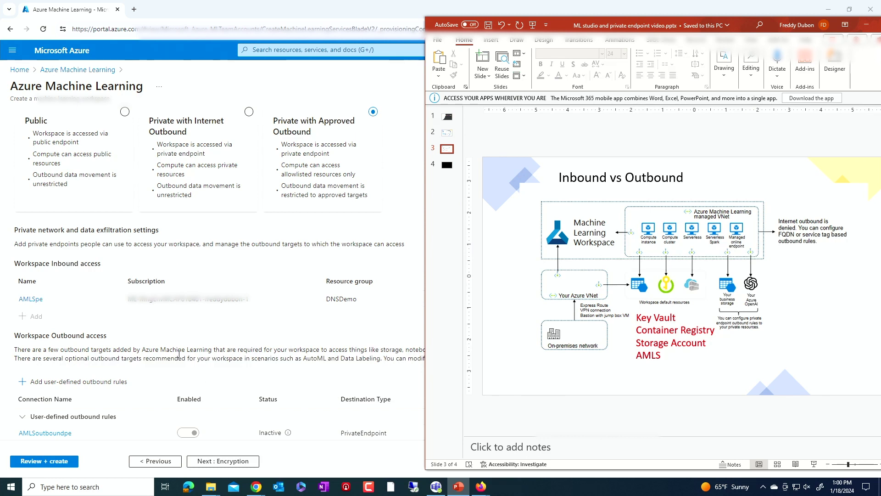
{"action": "left_click", "coordinate": [193, 322]}
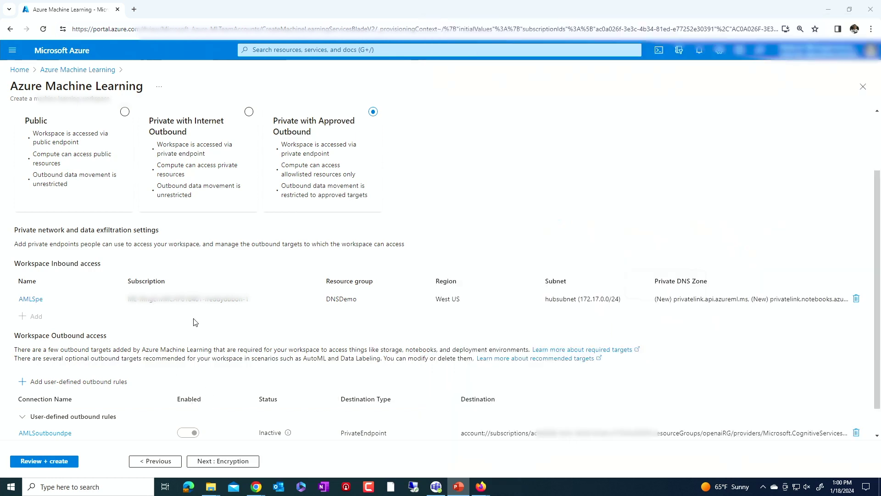
{"action": "left_click", "coordinate": [230, 464]}
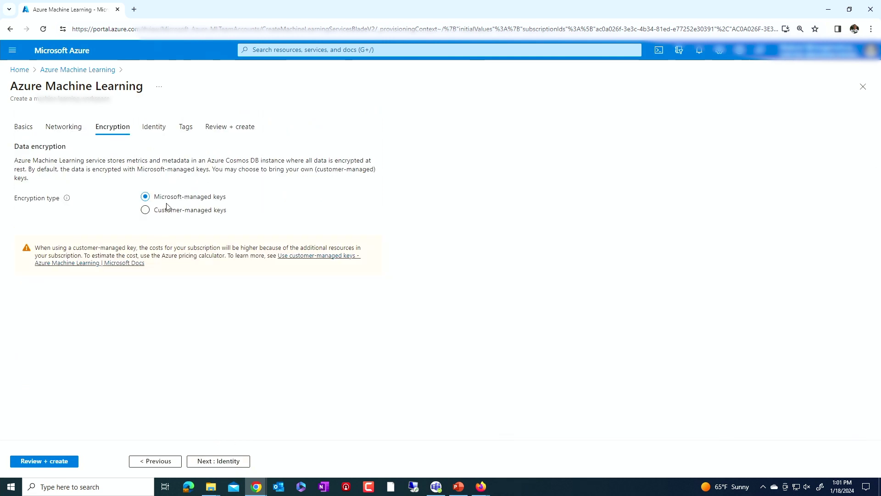
{"action": "left_click", "coordinate": [226, 462]}
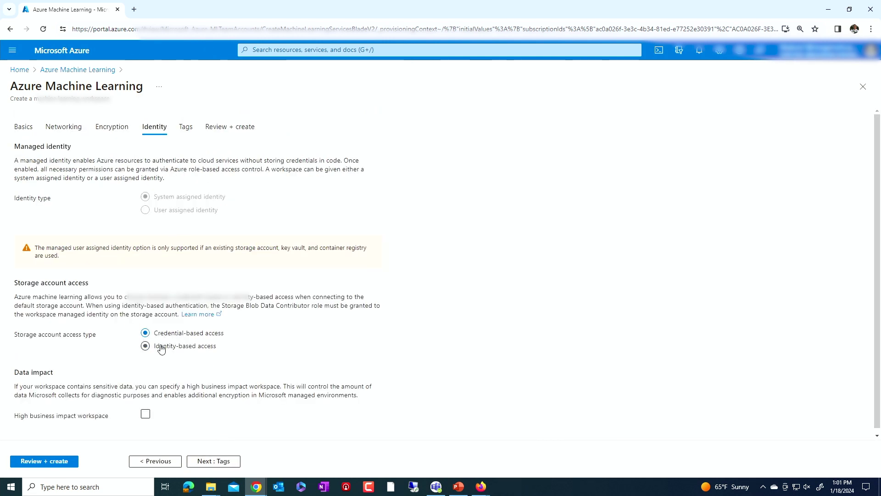
{"action": "scroll", "coordinate": [176, 350], "scroll_direction": "down", "scroll_amount": 1}
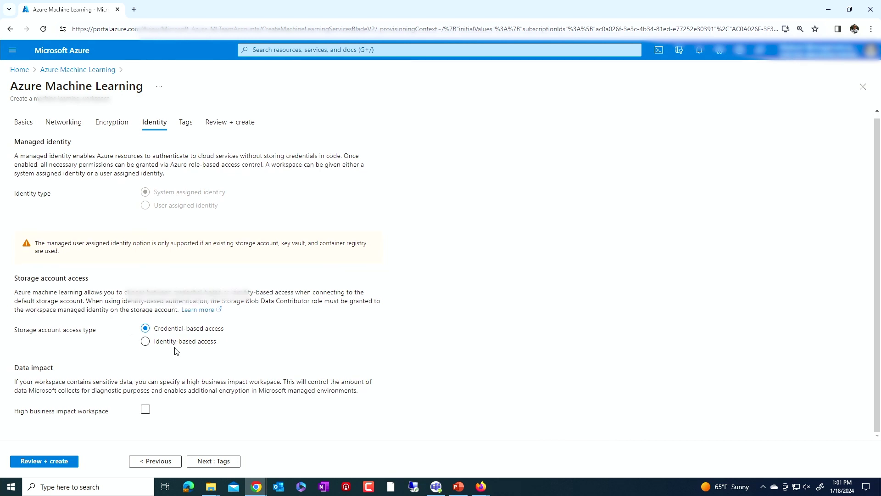
{"action": "left_click", "coordinate": [214, 461]}
{"action": "left_click", "coordinate": [216, 462]}
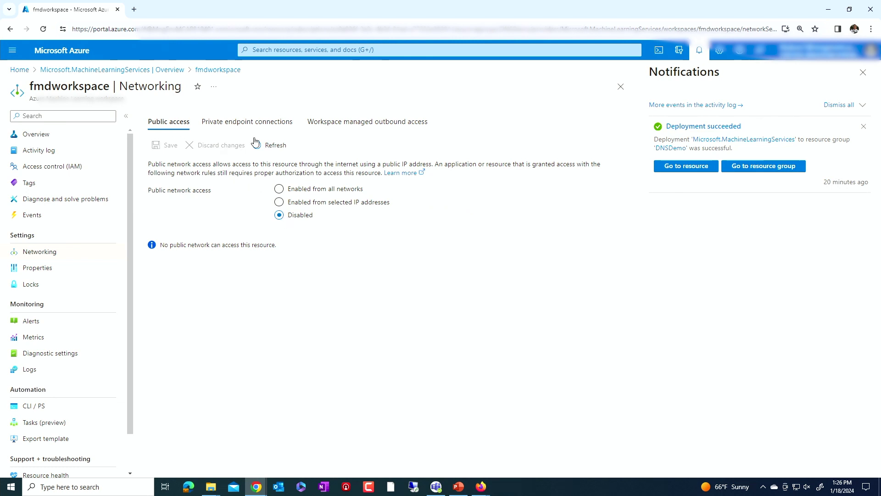
Review the deployed workspace's private endpoint connections and its workspace managed outbound access settings
{"action": "left_click", "coordinate": [248, 121]}
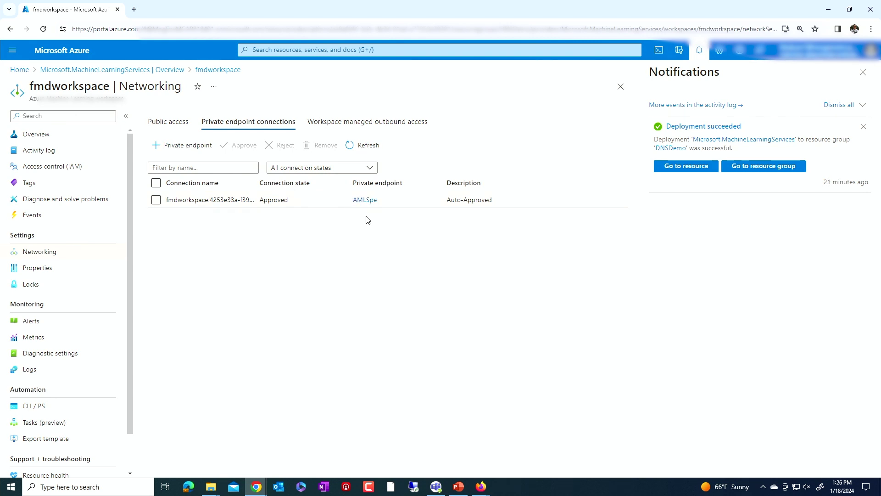
{"action": "left_click", "coordinate": [364, 127]}
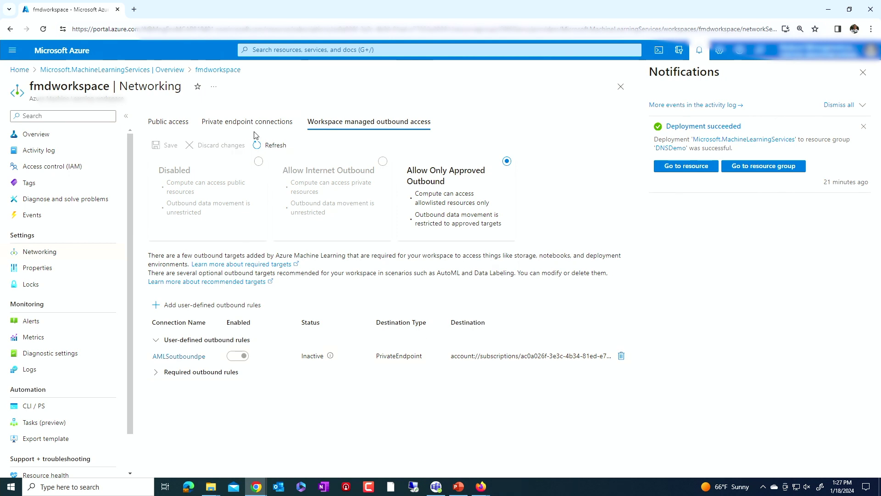
{"action": "left_click", "coordinate": [239, 125]}
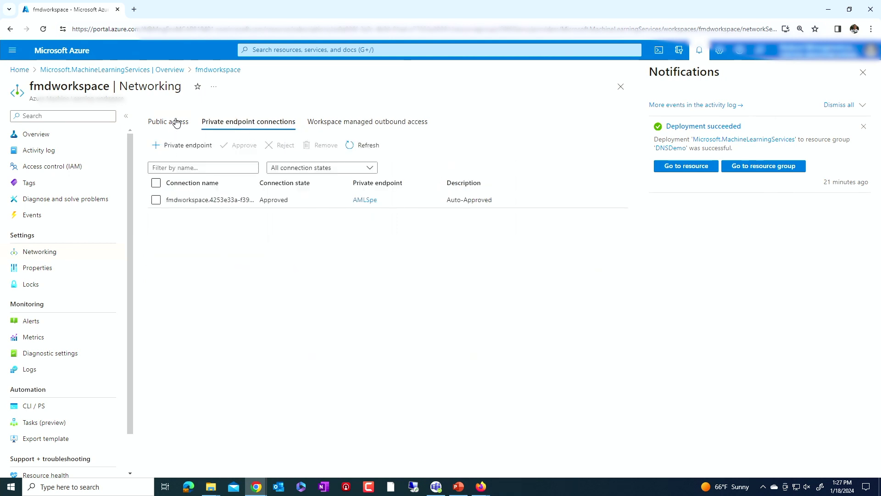
Inspect the AMLSpe private endpoint's network interface, and switch to PowerPoint to view the hub-and-spoke diagram on slide 2
{"action": "left_click", "coordinate": [368, 201]}
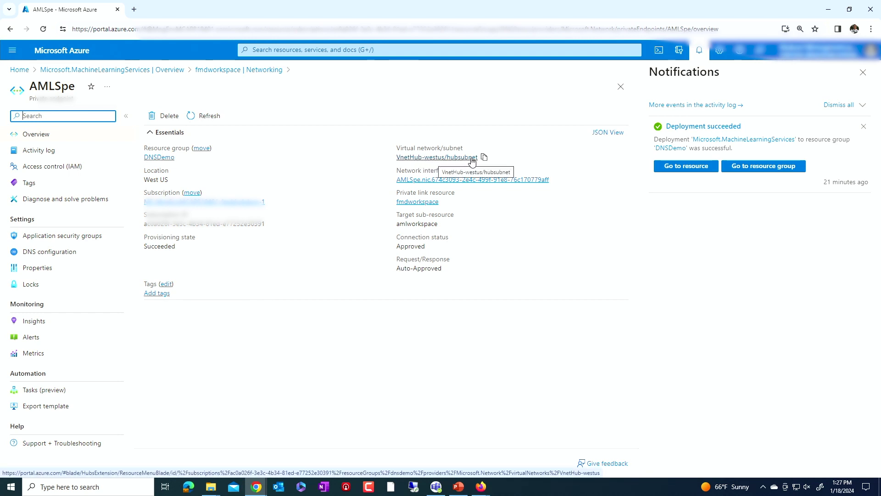
{"action": "left_click", "coordinate": [428, 179]}
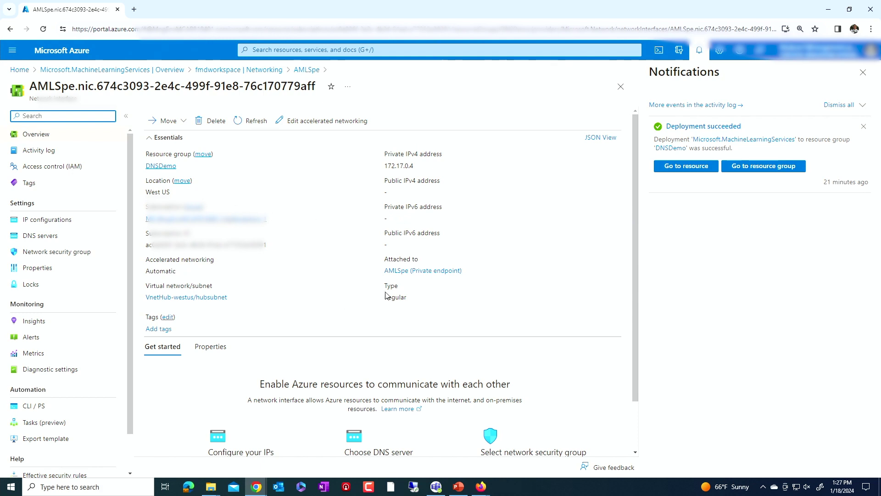
{"action": "left_click", "coordinate": [458, 486]}
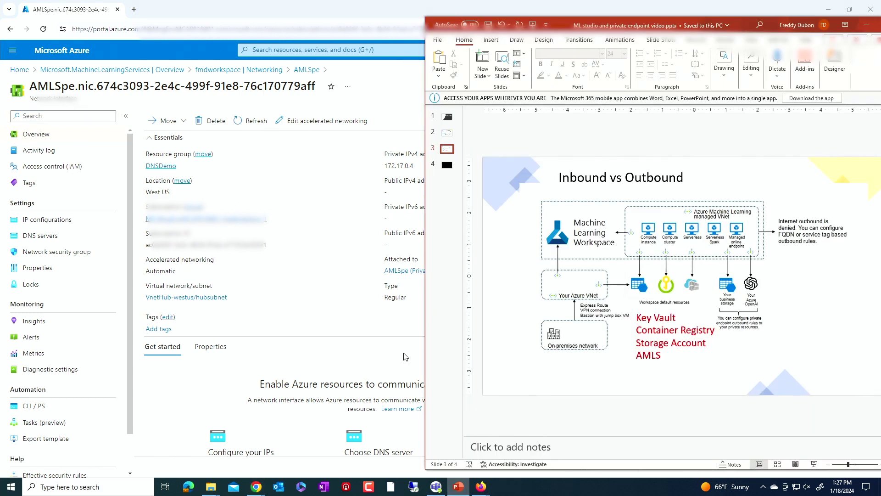
{"action": "left_click", "coordinate": [446, 132]}
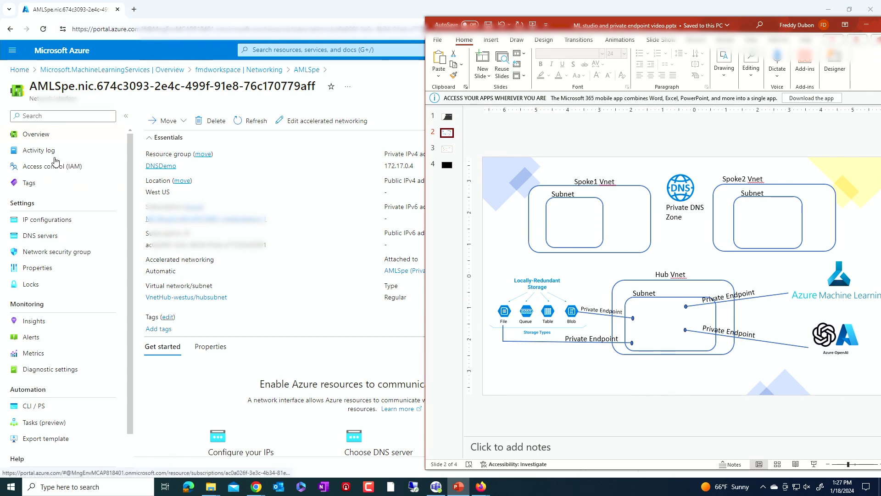
{"action": "left_click", "coordinate": [24, 71]}
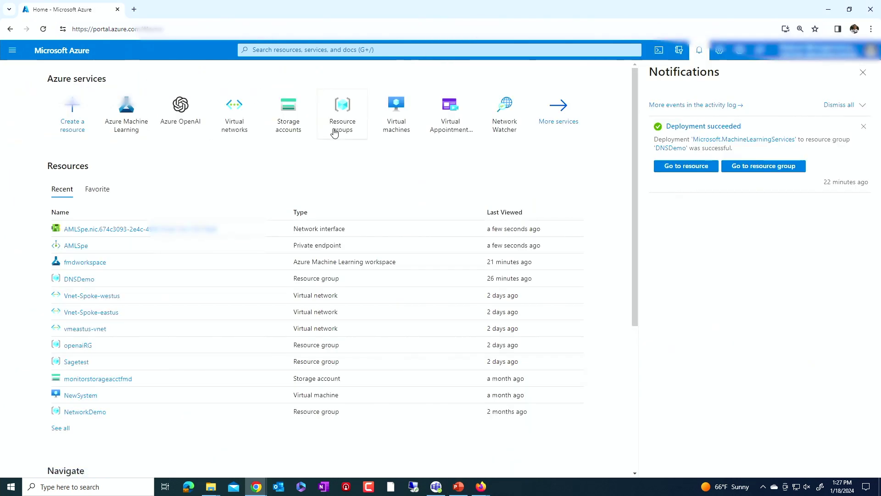
{"action": "left_click", "coordinate": [289, 121]}
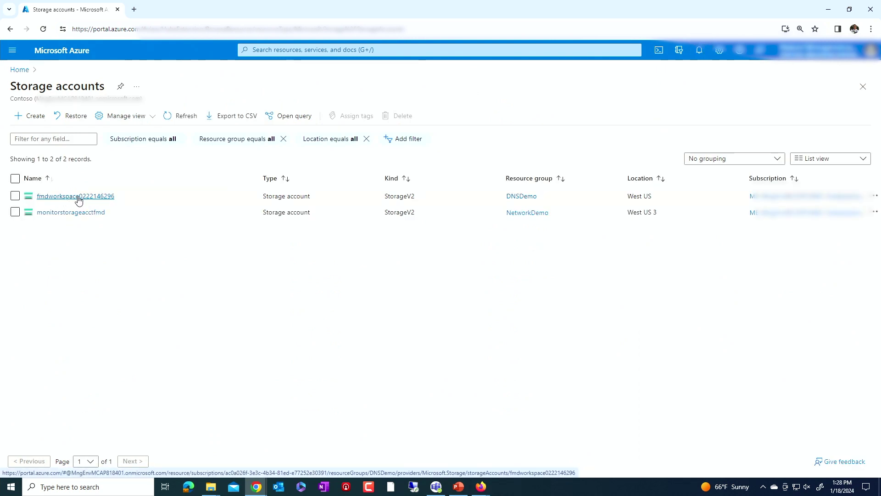
{"action": "left_click", "coordinate": [78, 198]}
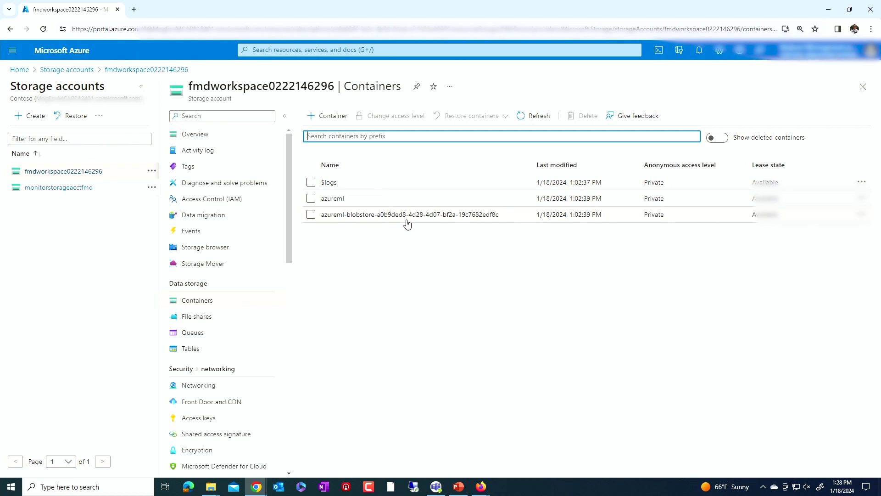
{"action": "left_click", "coordinate": [202, 320]}
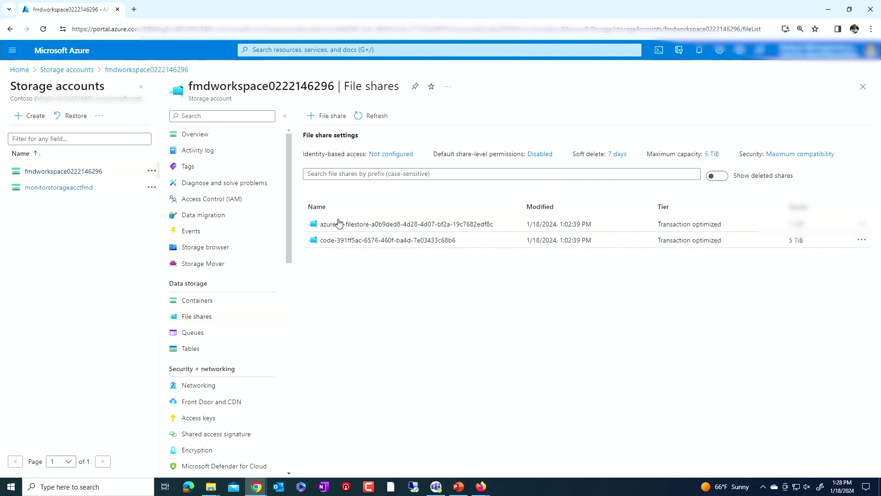
{"action": "left_click", "coordinate": [458, 486]}
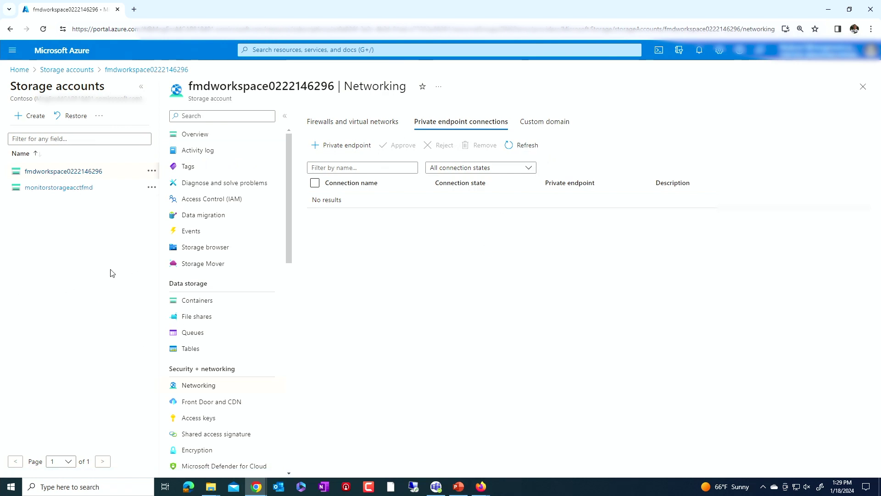
Try opening the fmdworkspace Studio web URL from the local browser, and return to the workspace overview
{"action": "left_click", "coordinate": [19, 71]}
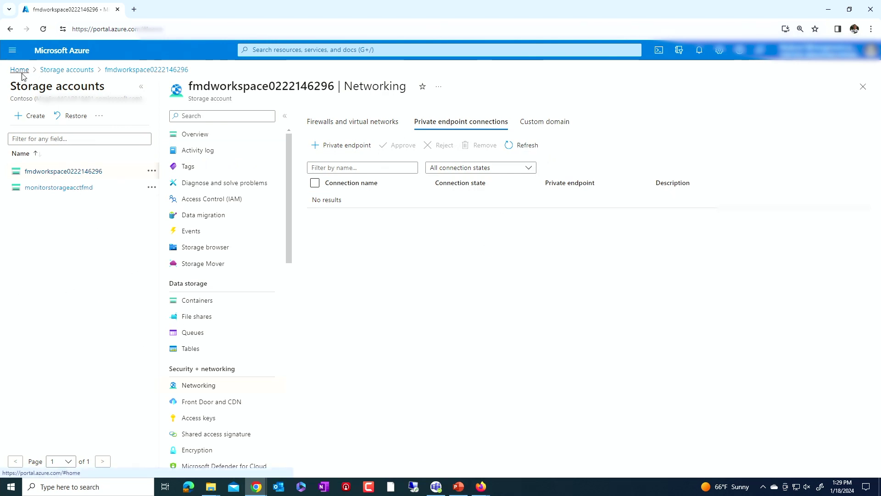
{"action": "left_click", "coordinate": [286, 113]}
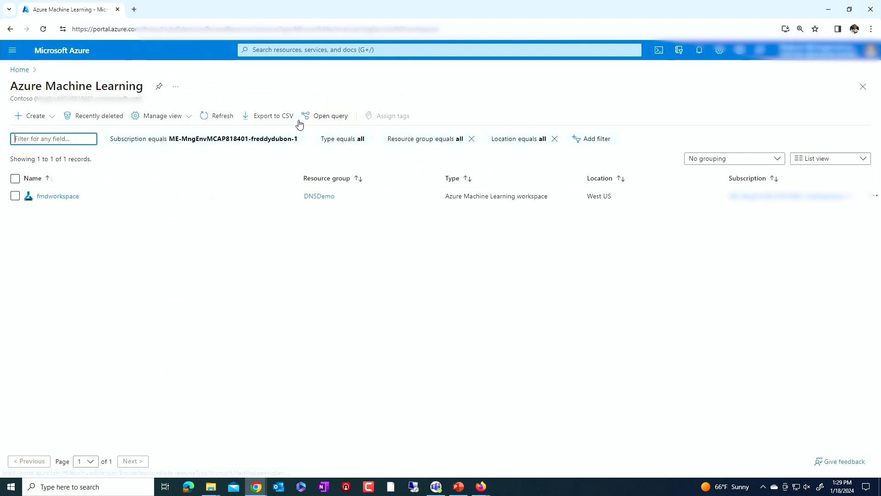
{"action": "left_click", "coordinate": [55, 197]}
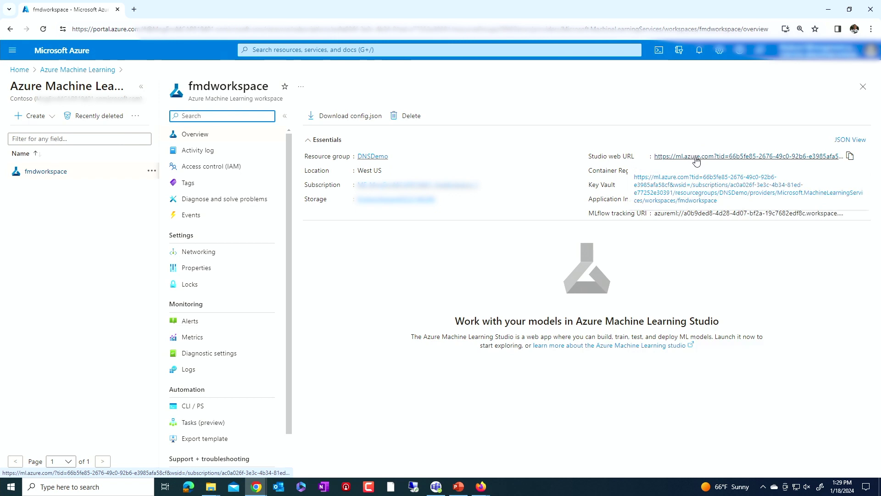
{"action": "left_click", "coordinate": [696, 156]}
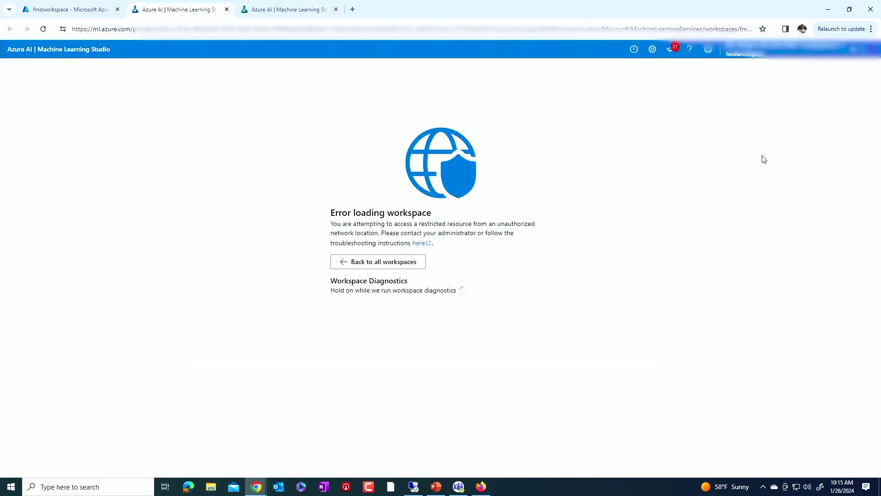
{"action": "left_click", "coordinate": [69, 9]}
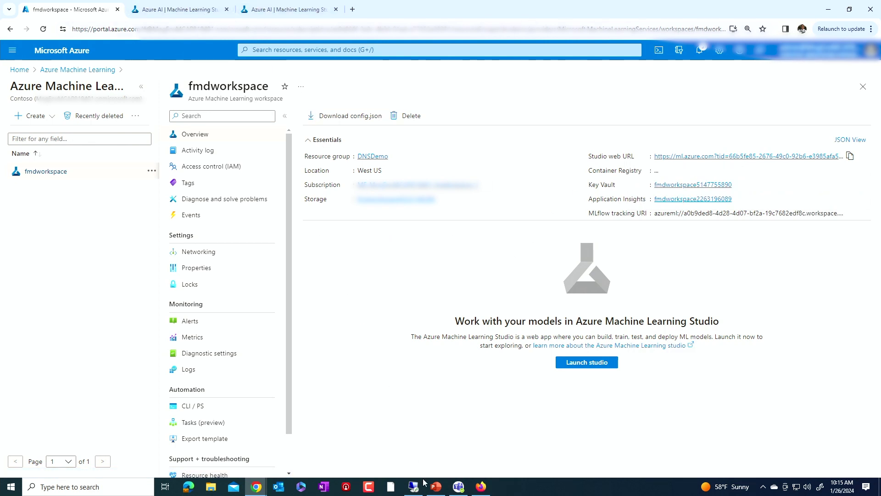
Switch to the remote desktop session, test the fmdworkspace Studio web URL from its Azure portal, and minimize the session
{"action": "left_click", "coordinate": [436, 486]}
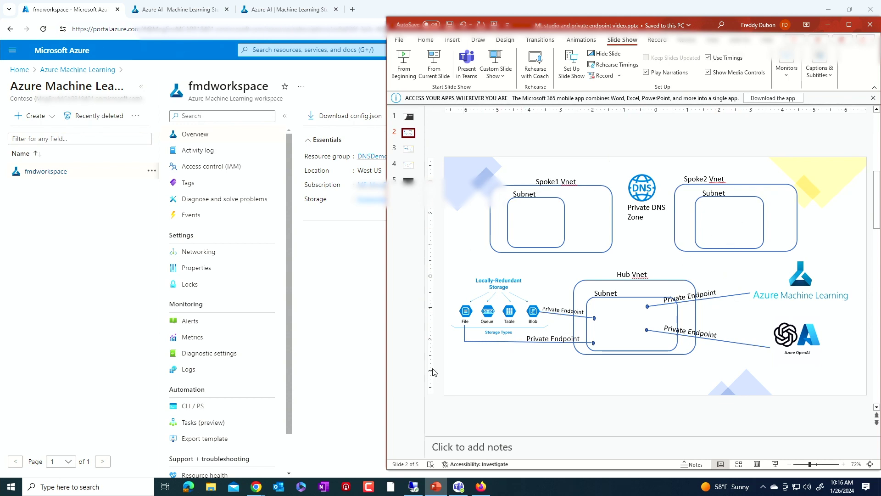
{"action": "left_click", "coordinate": [411, 490]}
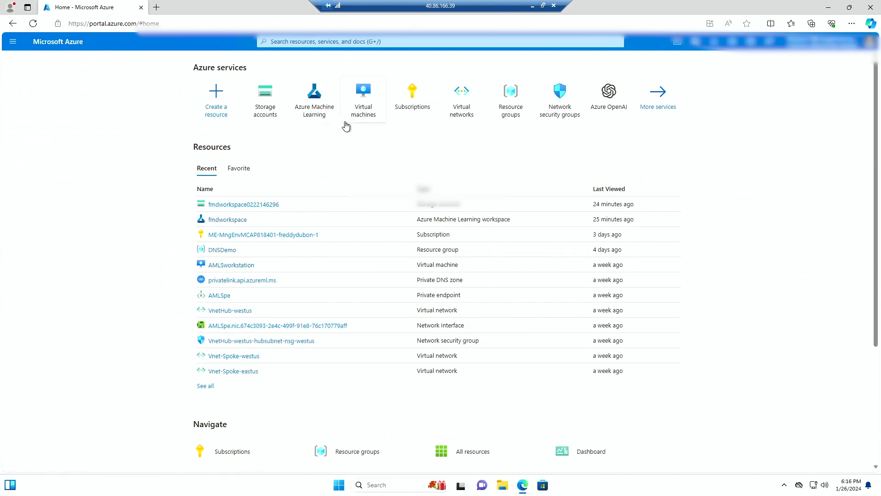
{"action": "left_click", "coordinate": [318, 110]}
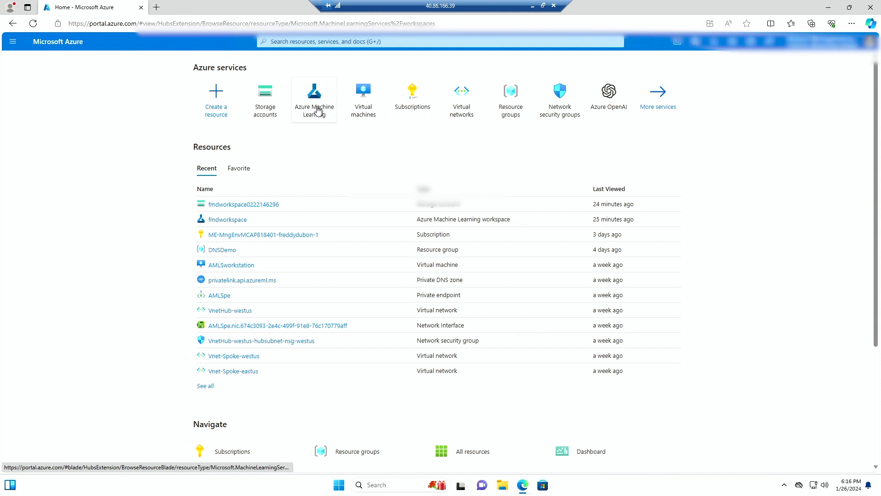
{"action": "left_click", "coordinate": [67, 179]}
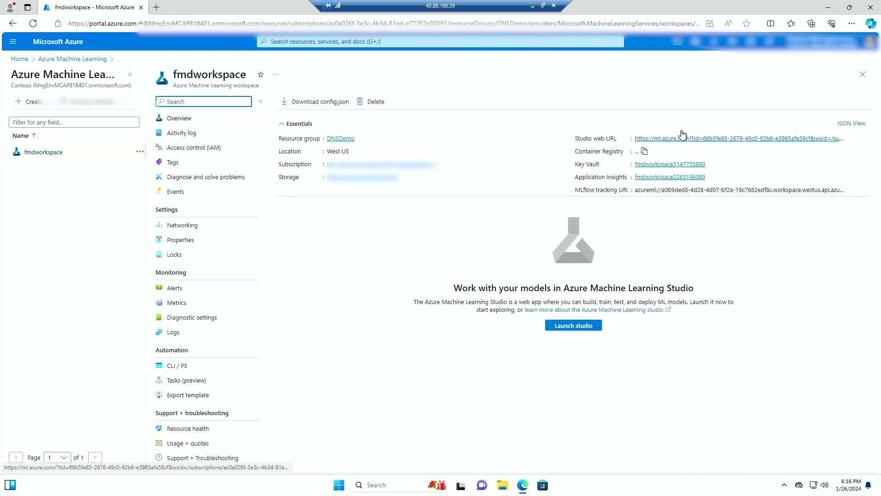
{"action": "left_click", "coordinate": [664, 140]}
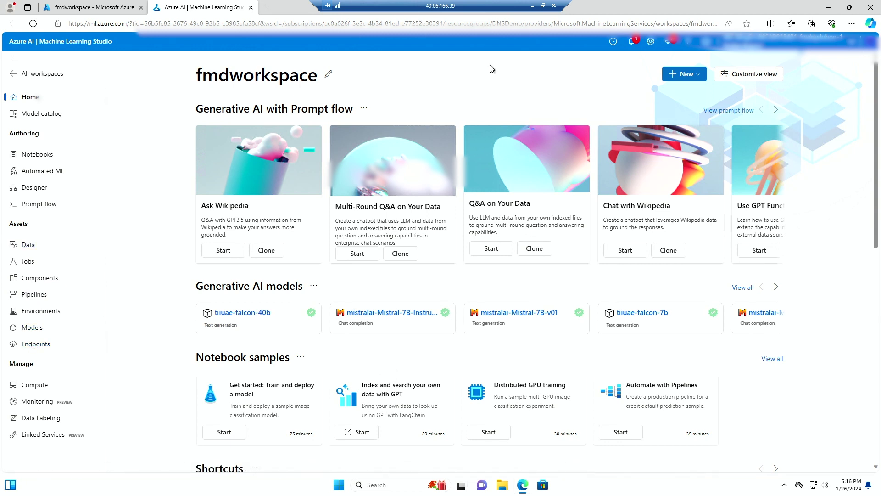
{"action": "left_click", "coordinate": [533, 7]}
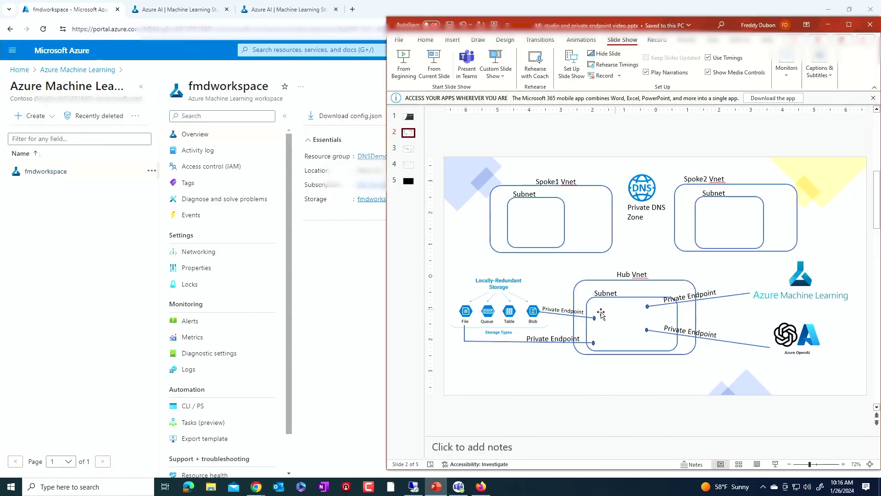
{"action": "left_click", "coordinate": [19, 69]}
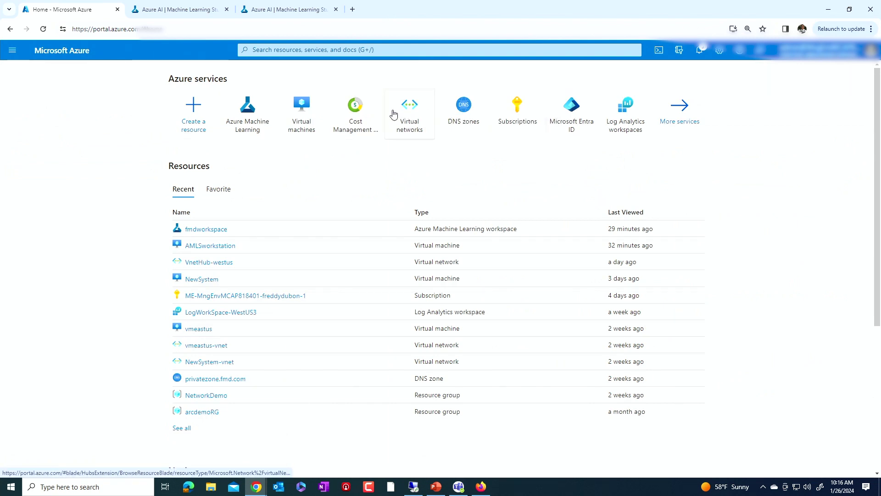
{"action": "left_click", "coordinate": [309, 50]}
{"action": "type", "text": "sto"}
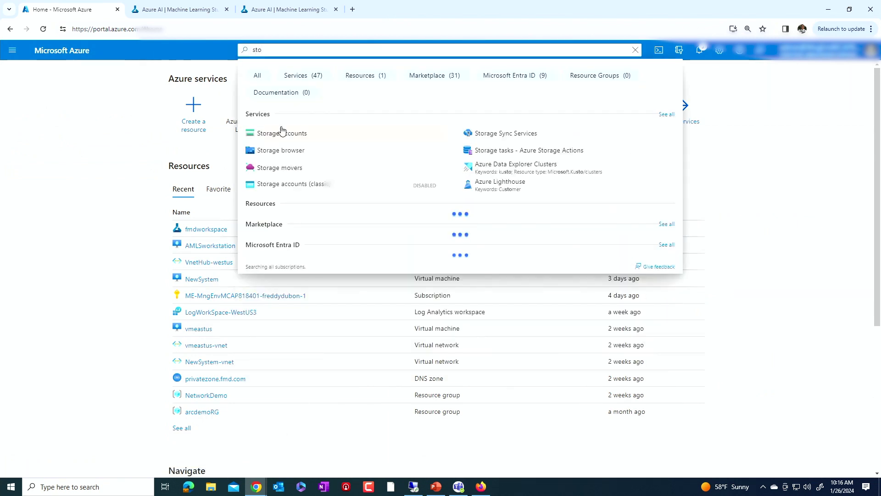
{"action": "left_click", "coordinate": [282, 130]}
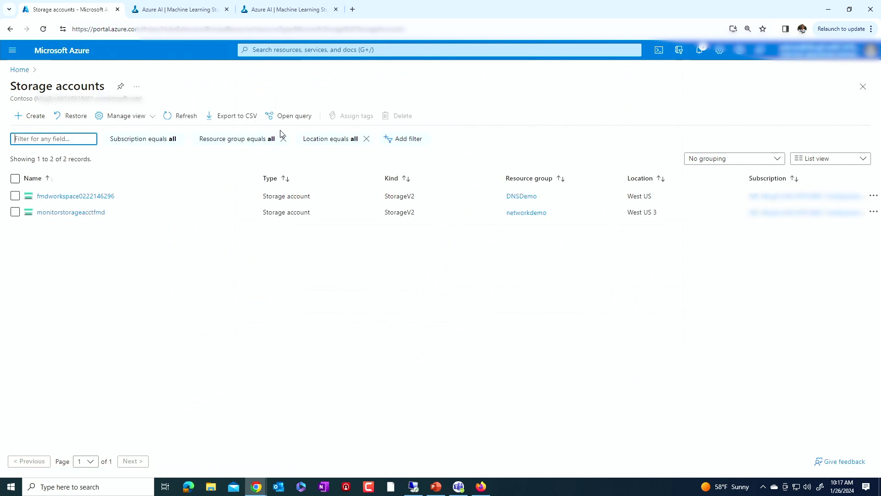
{"action": "left_click", "coordinate": [63, 196]}
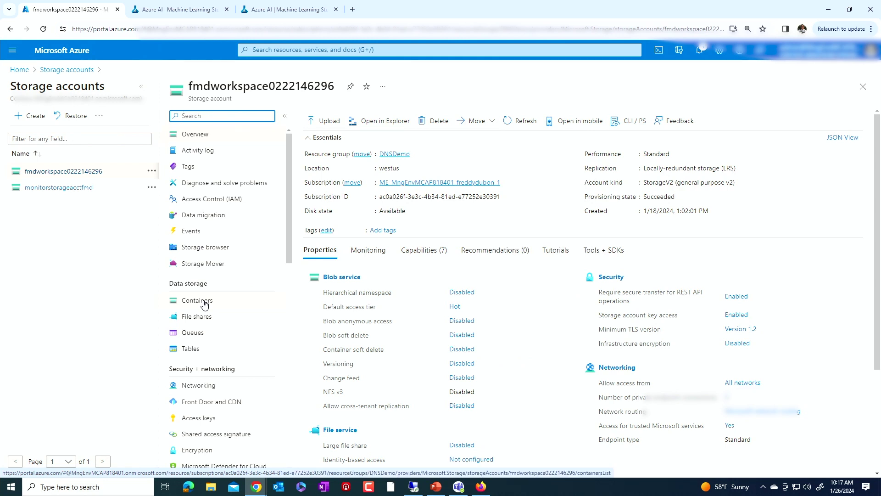
{"action": "left_click", "coordinate": [204, 304]}
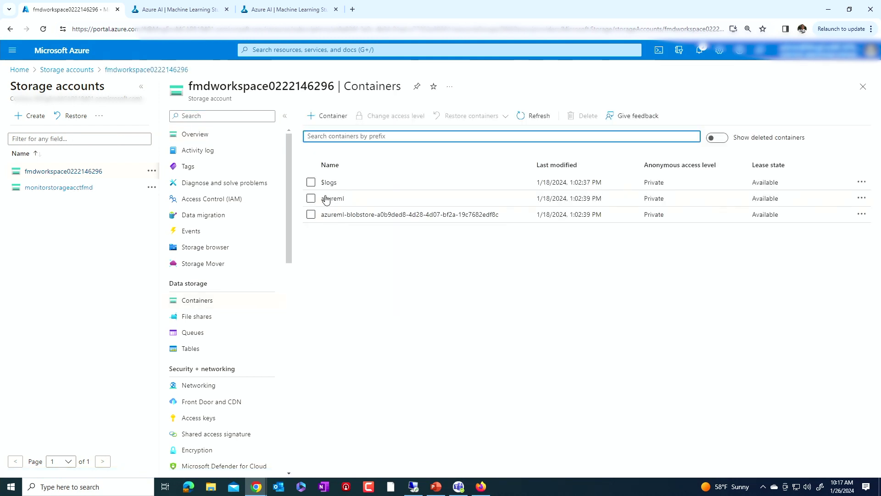
{"action": "left_click", "coordinate": [183, 316]}
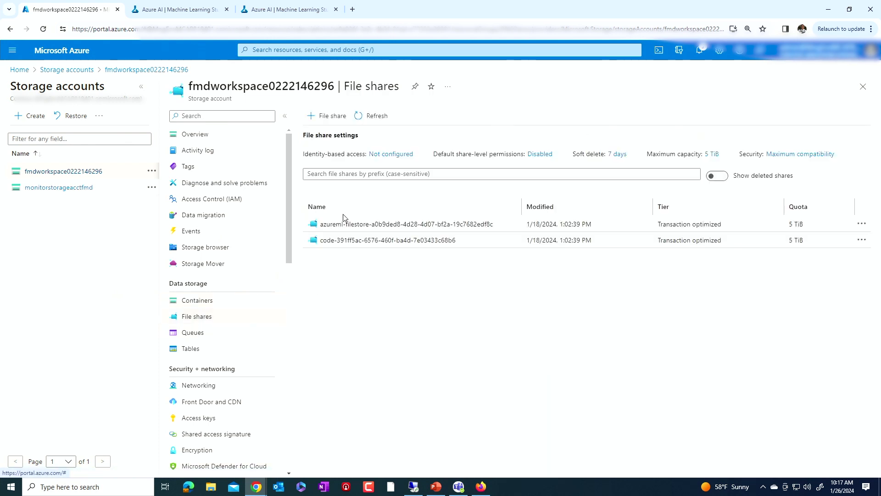
Set the storage account's public network access to Disabled, check its private endpoint connections, and save the networking settings
{"action": "left_click", "coordinate": [201, 385]}
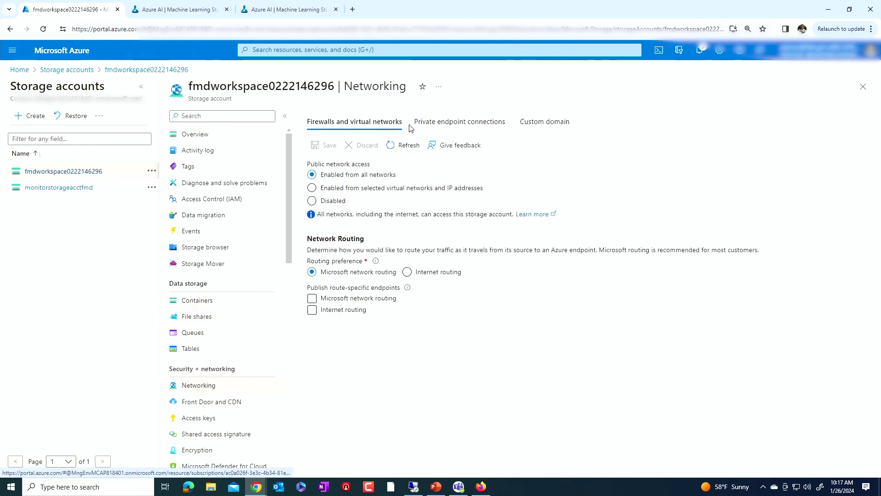
{"action": "left_click", "coordinate": [313, 201]}
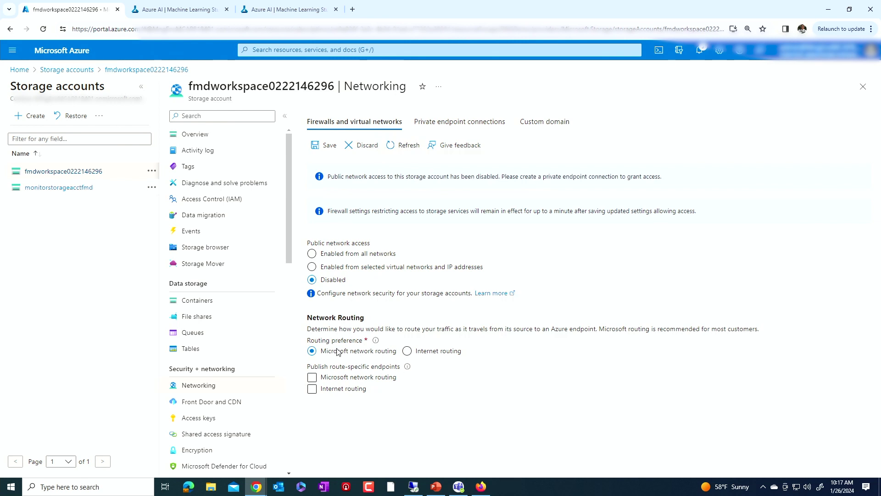
{"action": "left_click", "coordinate": [448, 122]}
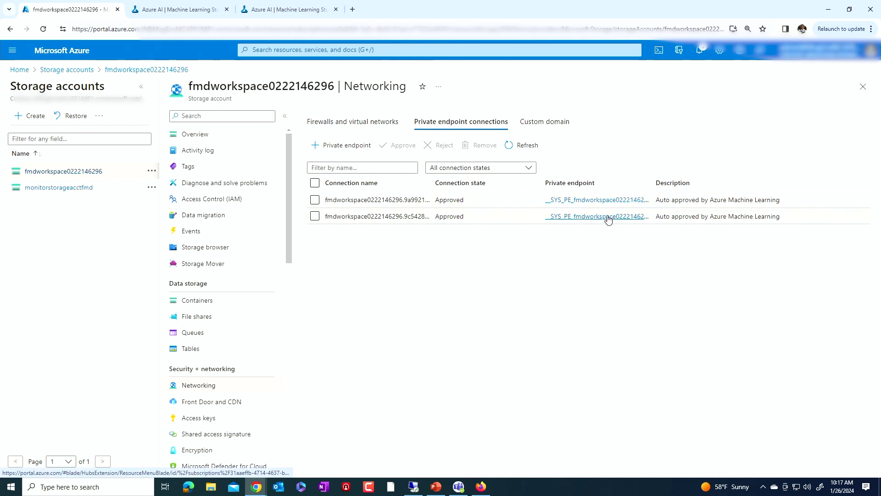
{"action": "left_click", "coordinate": [376, 202]}
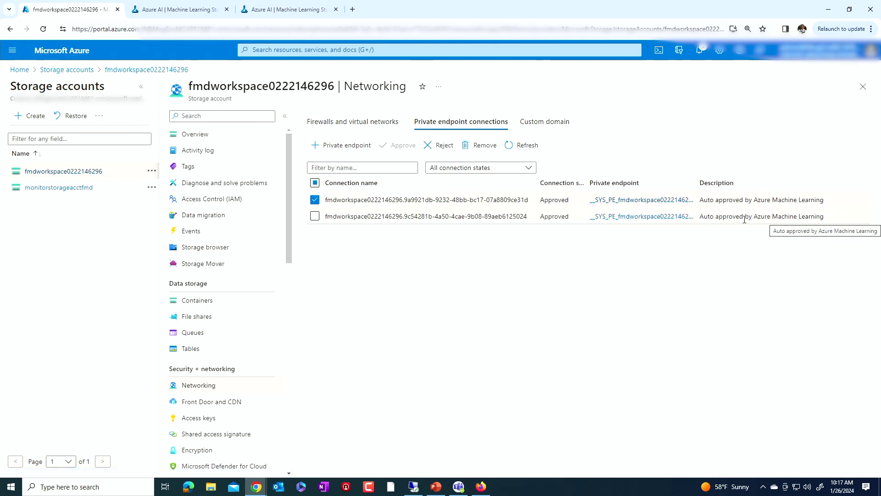
{"action": "left_click", "coordinate": [354, 125]}
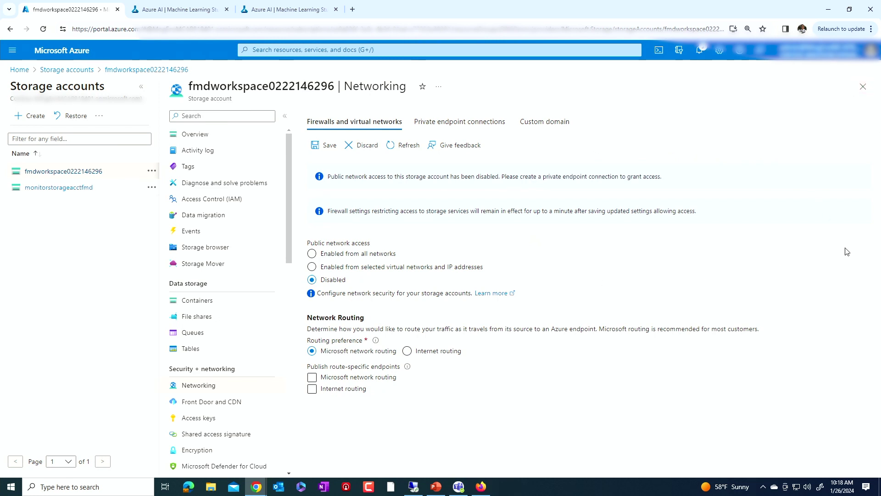
{"action": "left_click", "coordinate": [323, 146]}
Switch to PowerPoint, view slide 3 with the hub VNet and VNet integration diagram, and return to the Azure portal home page
{"action": "key", "text": "alt+Tab"}
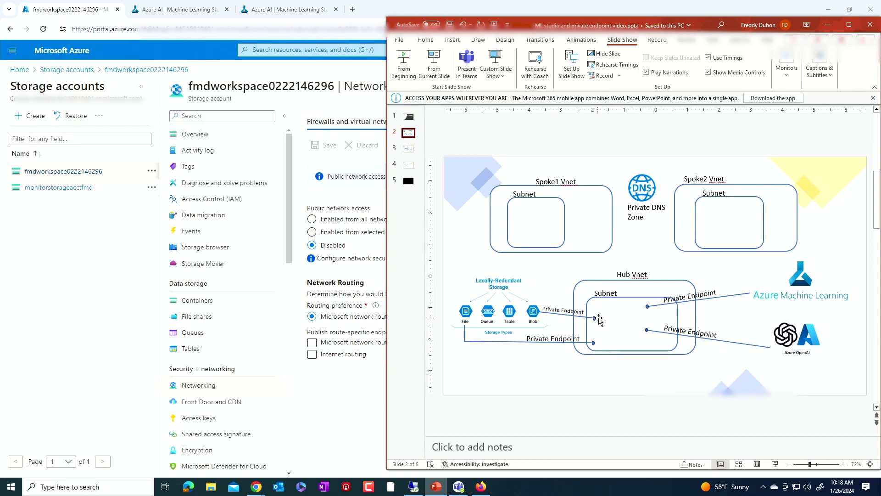
{"action": "left_click", "coordinate": [408, 149]}
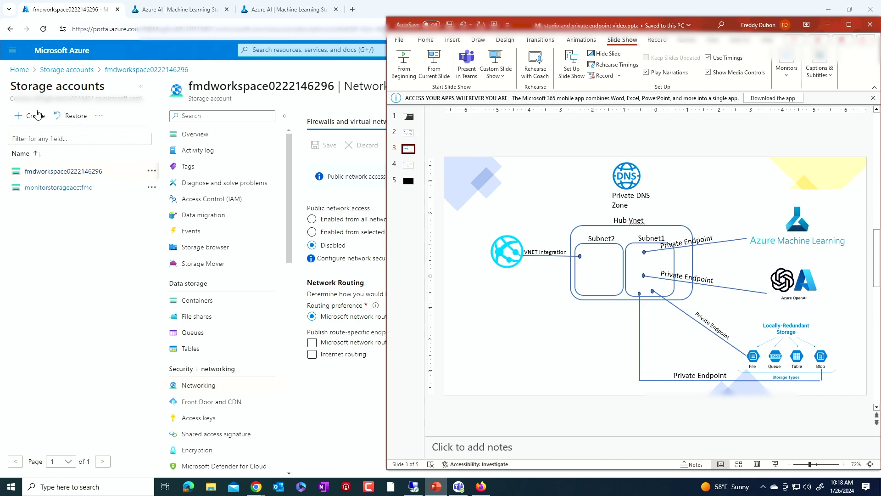
{"action": "left_click", "coordinate": [19, 70]}
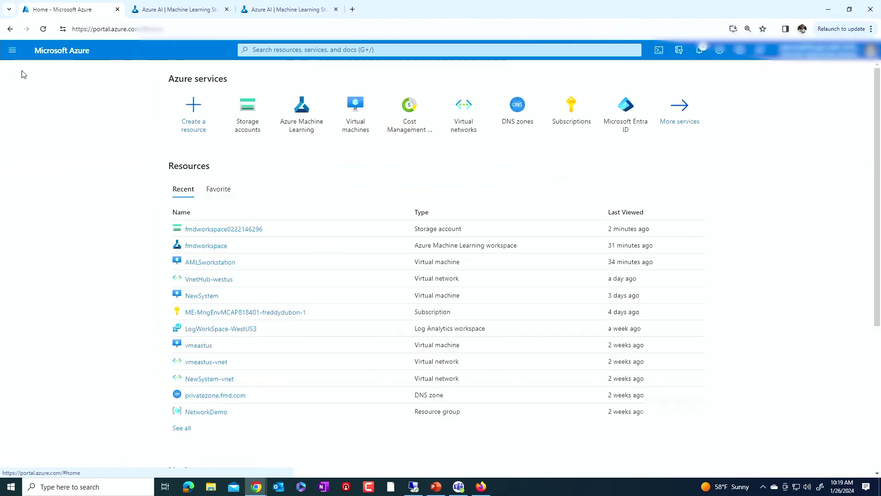
Search the Azure portal for dns and examine the list of private DNS zones
{"action": "left_click", "coordinate": [316, 50]}
{"action": "type", "text": "dns"}
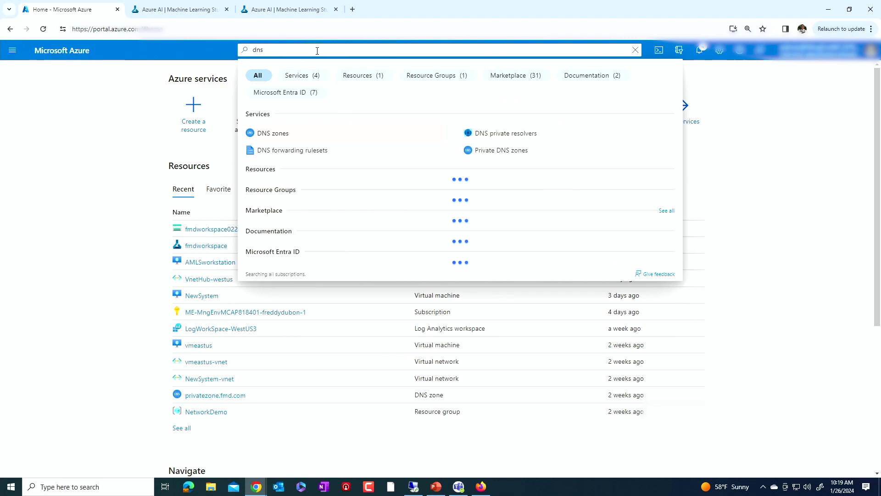
{"action": "left_click", "coordinate": [503, 151]}
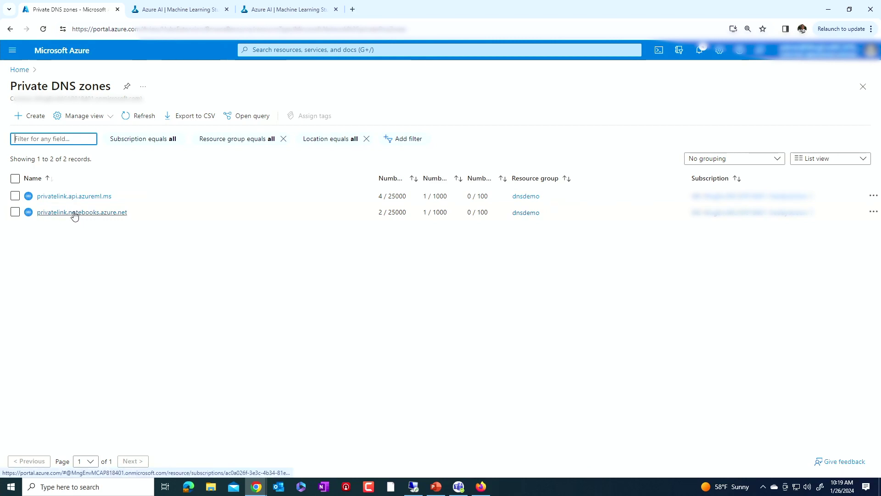
Start a new web app in the DNSDemo resource group, named webappfmd, with PHP 8.2 as the runtime stack
{"action": "left_click", "coordinate": [23, 70]}
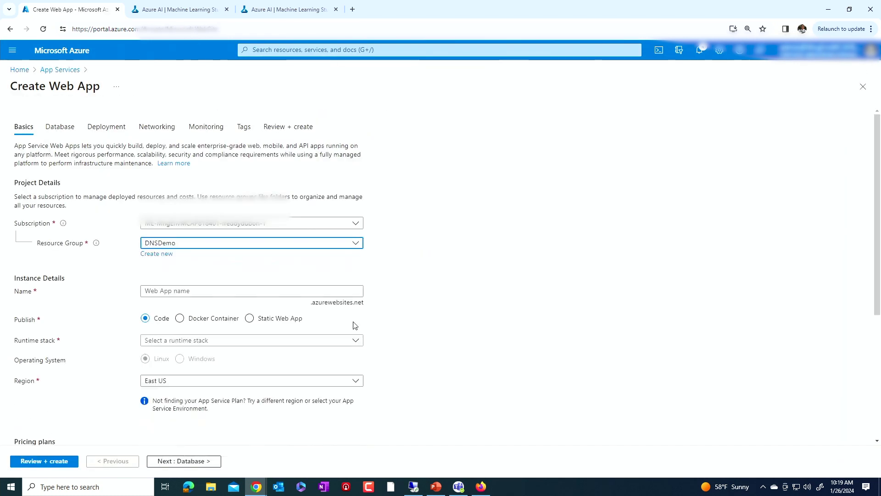
{"action": "left_click", "coordinate": [170, 291]}
{"action": "type", "text": "webappfmd"}
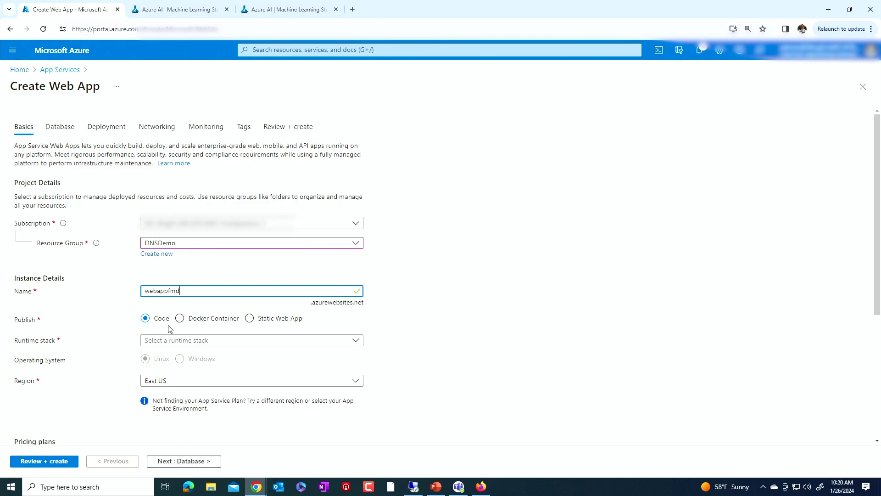
{"action": "left_click", "coordinate": [170, 340]}
{"action": "scroll", "coordinate": [207, 207], "scroll_direction": "down", "scroll_amount": 3}
{"action": "left_click", "coordinate": [156, 216]}
Set the web app's region to West US 3 and choose the Premium V3 P1V3 pricing plan
{"action": "left_click", "coordinate": [168, 381]}
{"action": "scroll", "coordinate": [168, 349], "scroll_direction": "down", "scroll_amount": 10}
{"action": "left_click", "coordinate": [169, 345]}
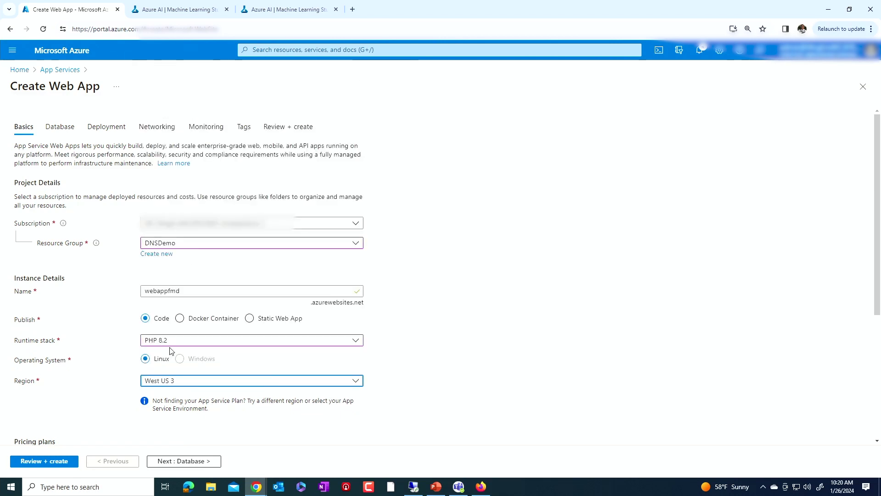
{"action": "scroll", "coordinate": [451, 328], "scroll_direction": "down", "scroll_amount": 5}
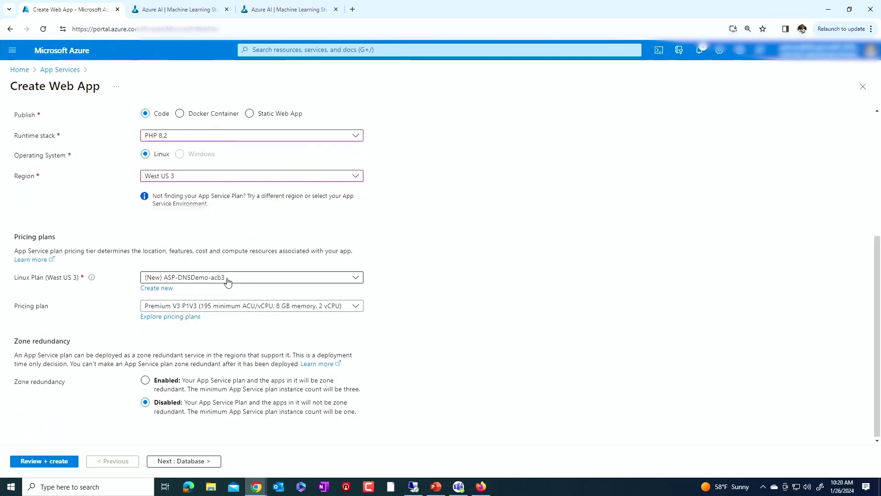
{"action": "left_click", "coordinate": [229, 306]}
{"action": "left_click", "coordinate": [190, 110]}
Proceed to the web app's networking settings and turn public access off
{"action": "left_click", "coordinate": [189, 461]}
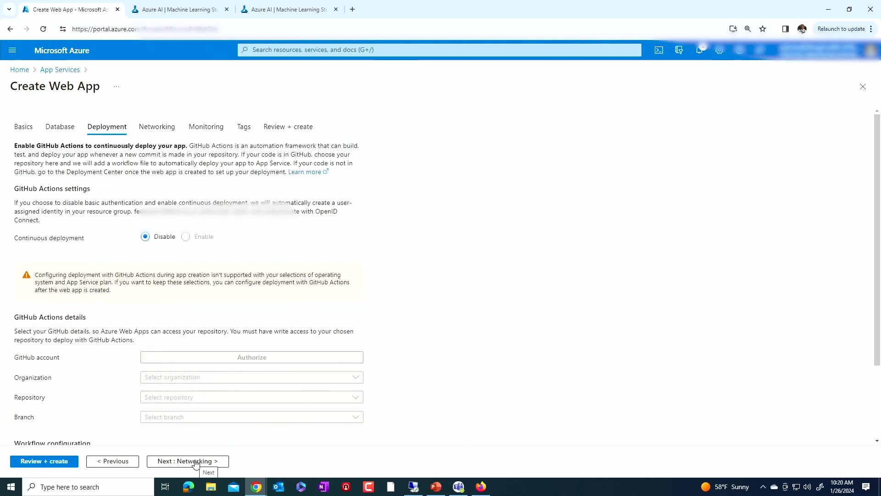
{"action": "left_click", "coordinate": [195, 461]}
{"action": "left_click", "coordinate": [112, 461]}
{"action": "left_click", "coordinate": [197, 461]}
{"action": "left_click", "coordinate": [196, 461]}
{"action": "left_click", "coordinate": [196, 460]}
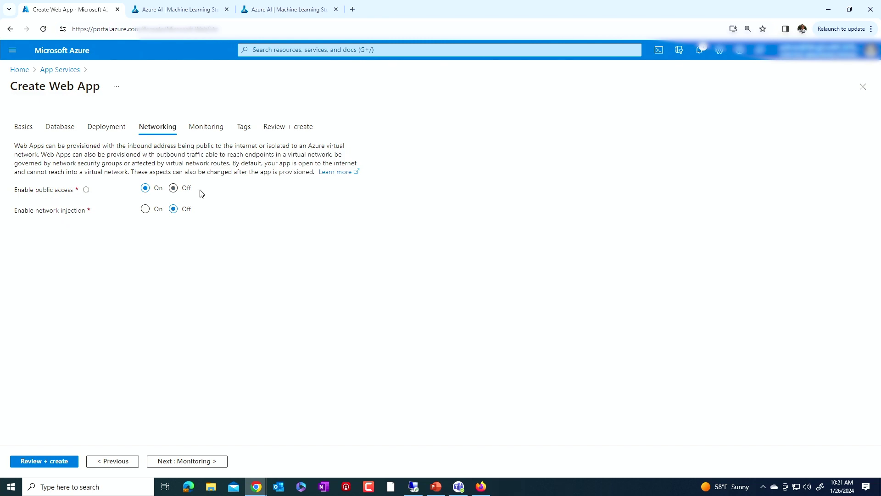
{"action": "left_click", "coordinate": [173, 189]}
{"action": "mouse_move", "coordinate": [86, 193]}
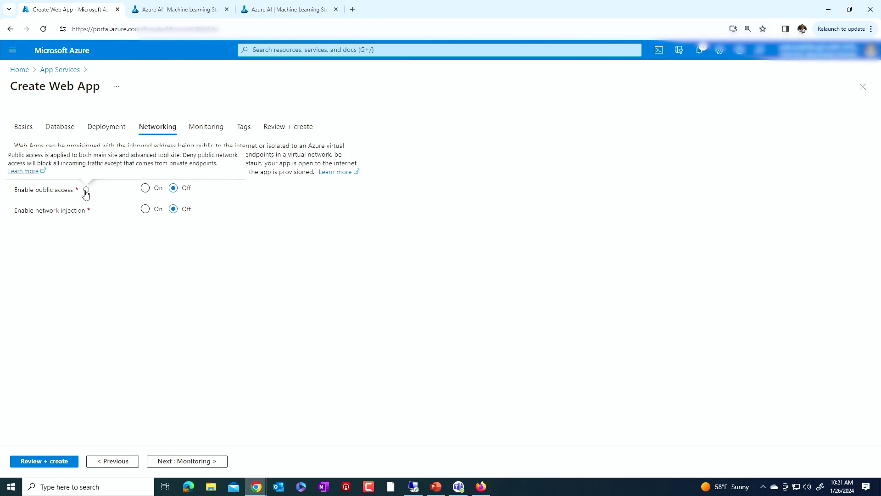
Enable network injection for the web app and select VnetHub-westus (dnsdemo) as its virtual network
{"action": "left_click", "coordinate": [146, 210]}
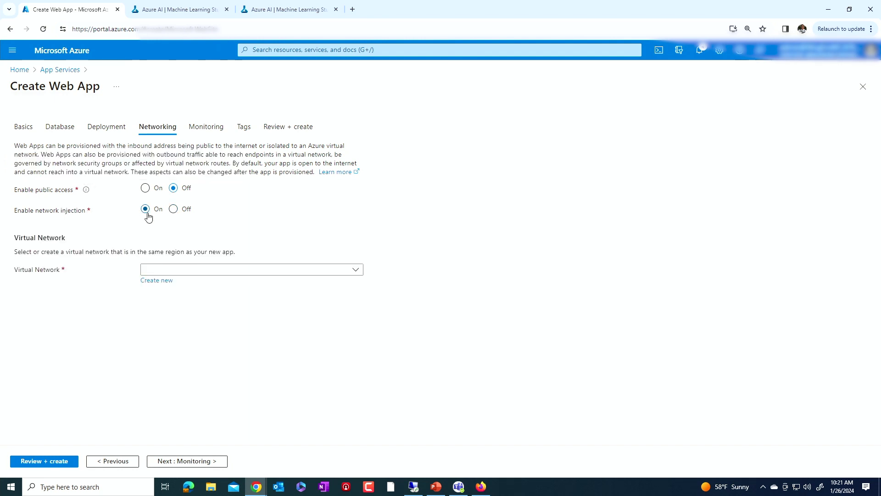
{"action": "left_click", "coordinate": [187, 271]}
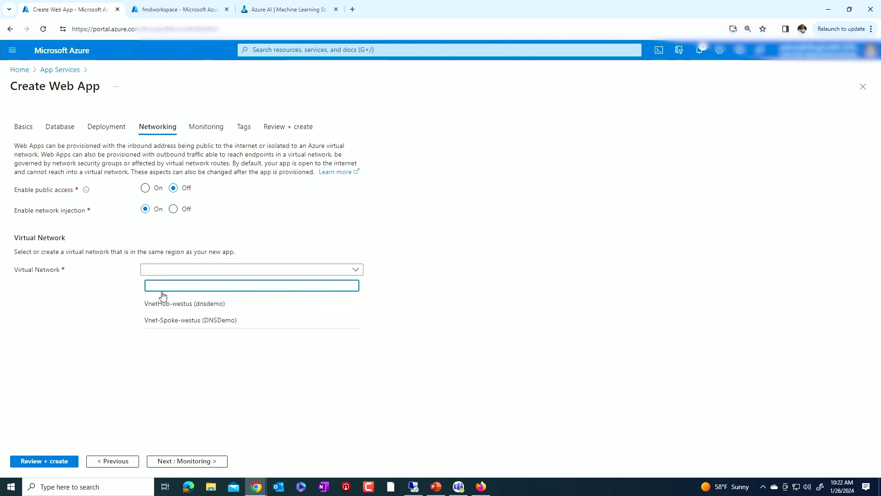
{"action": "left_click", "coordinate": [189, 305]}
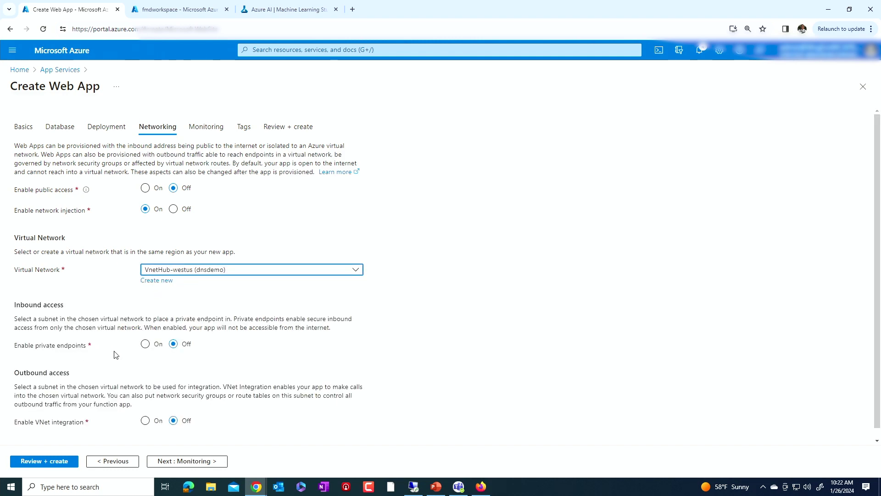
Enable private endpoints for inbound access with the endpoint name webapppe, and open the inbound subnet choices
{"action": "scroll", "coordinate": [114, 352], "scroll_direction": "down", "scroll_amount": 1}
{"action": "left_click", "coordinate": [156, 342]}
{"action": "scroll", "coordinate": [133, 285], "scroll_direction": "down", "scroll_amount": 2}
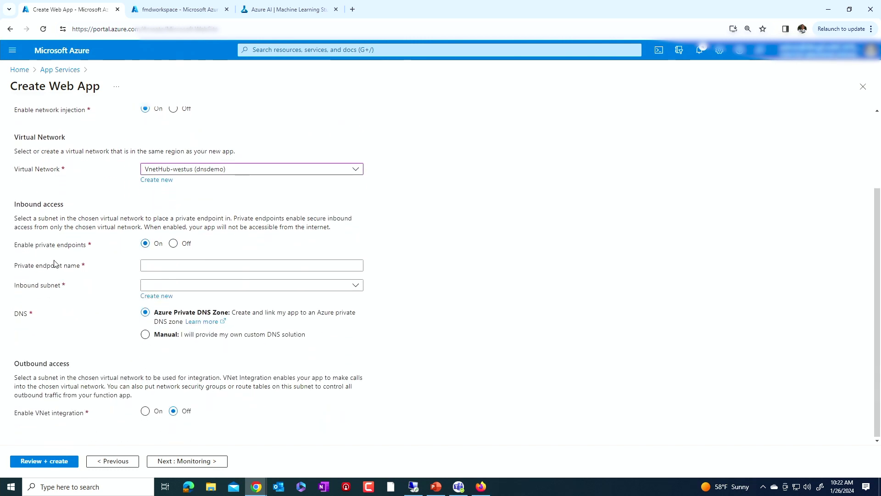
{"action": "left_click", "coordinate": [143, 267]}
{"action": "type", "text": "webapppe"}
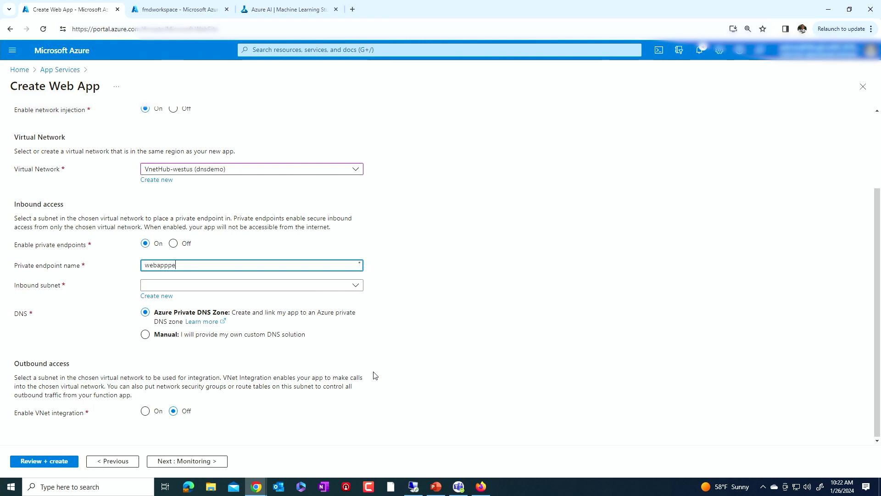
{"action": "left_click", "coordinate": [202, 286]}
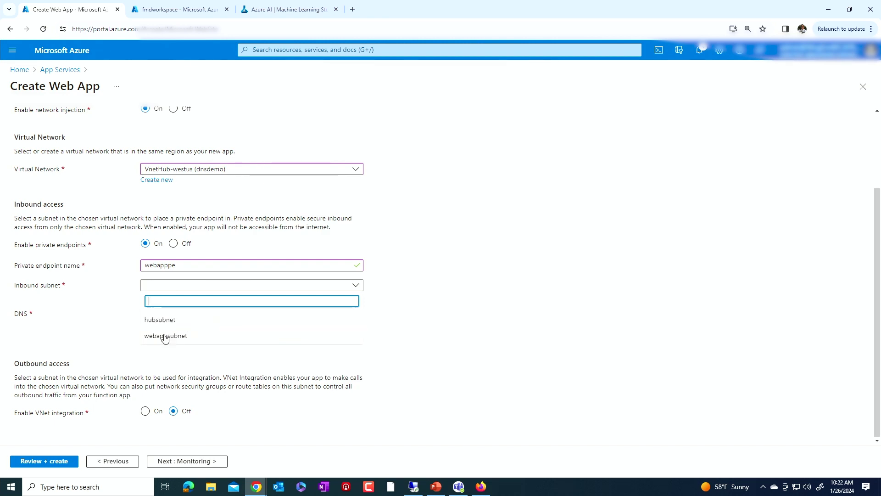
Review the subnets of the VnetHub-westus virtual network and compare them with the network diagram in PowerPoint
{"action": "left_click", "coordinate": [173, 9]}
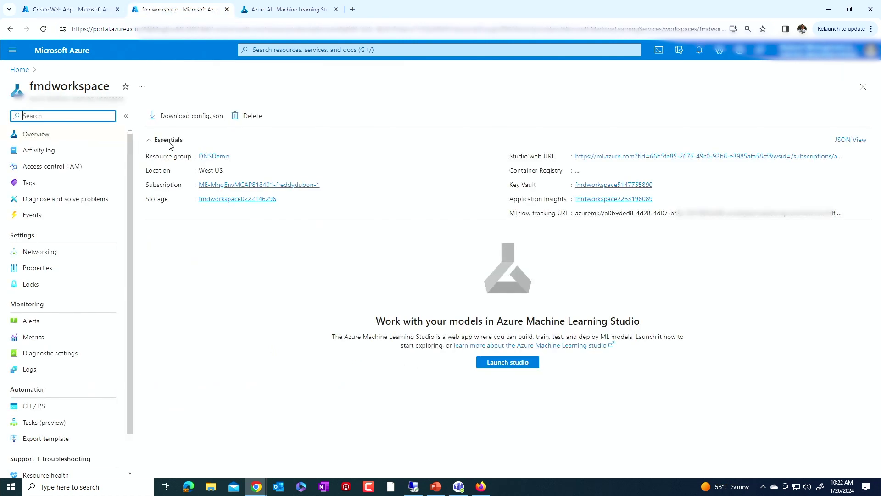
{"action": "left_click", "coordinate": [19, 69]}
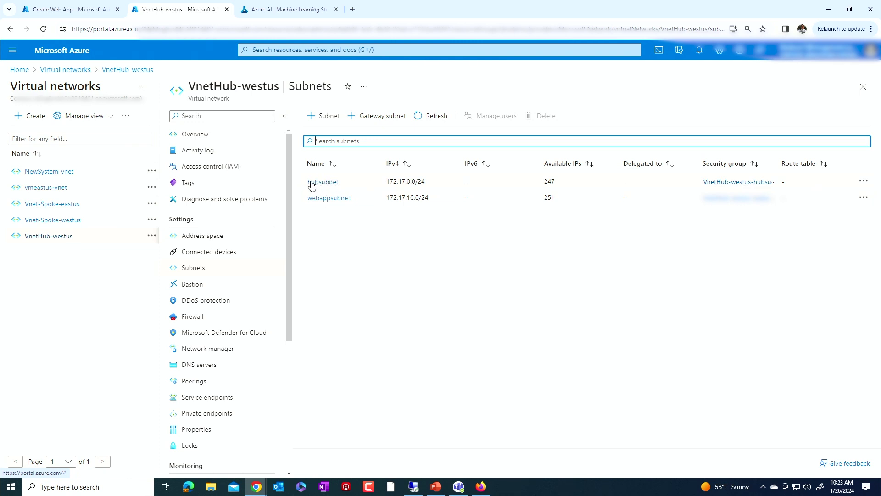
{"action": "left_click", "coordinate": [436, 488]}
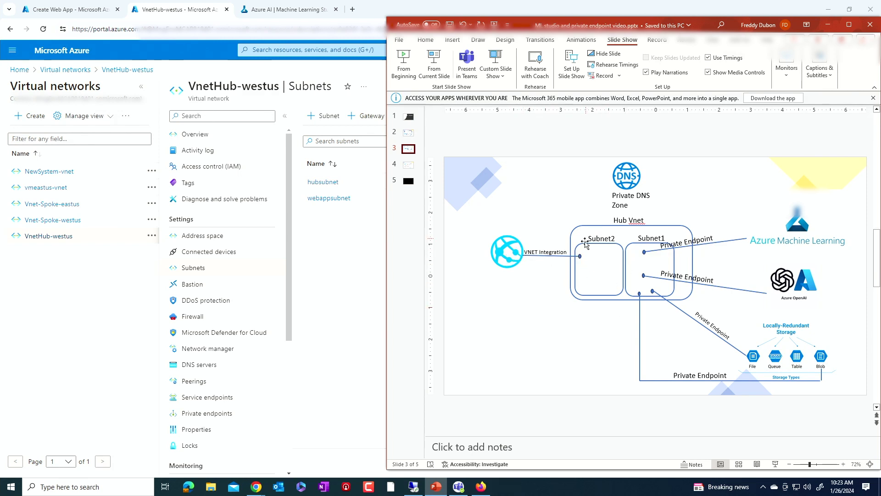
Back in the web app creation form, set the inbound subnet to webappsubnet and create the web app
{"action": "left_click", "coordinate": [71, 9]}
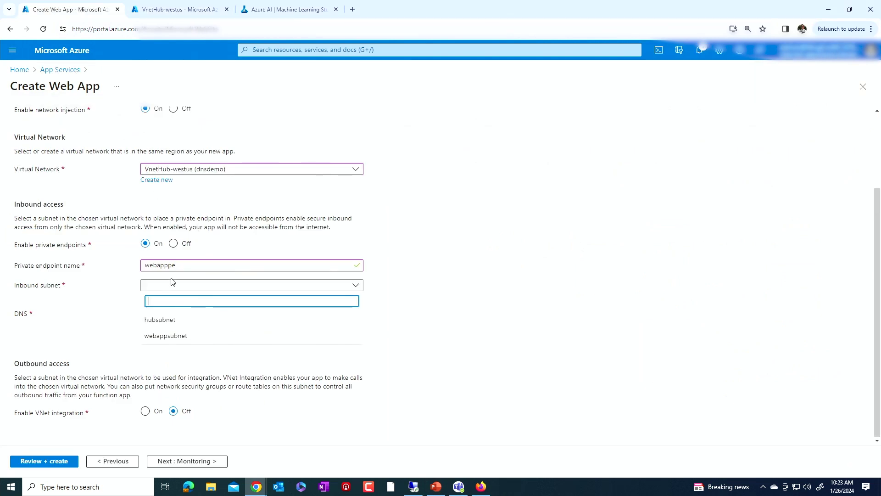
{"action": "left_click", "coordinate": [165, 336]}
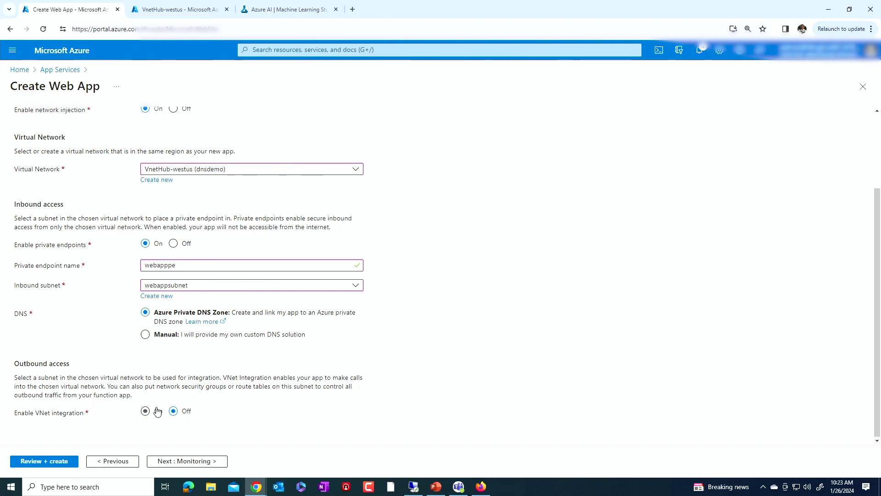
{"action": "left_click", "coordinate": [192, 462]}
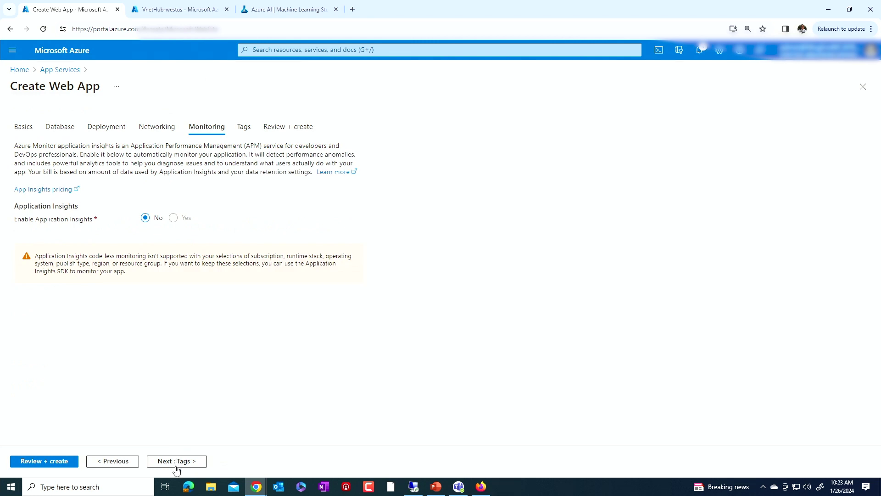
{"action": "left_click", "coordinate": [175, 462]}
{"action": "left_click", "coordinate": [176, 462]}
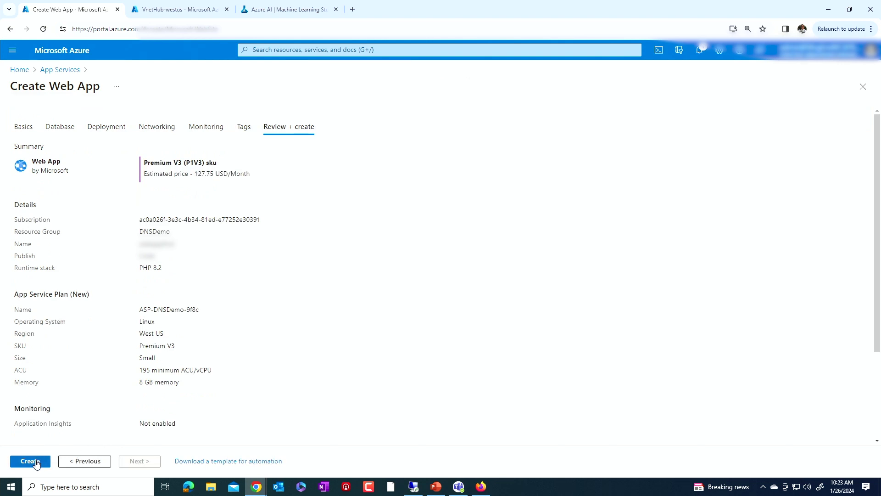
{"action": "left_click", "coordinate": [35, 460]}
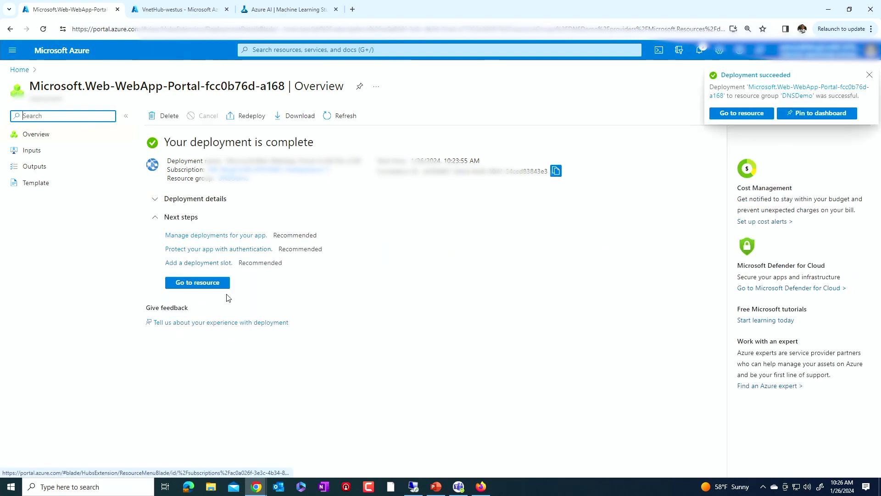
Open the deployed webappfmd resource, copy its default domain, and try opening that domain in the local browser
{"action": "left_click", "coordinate": [213, 284]}
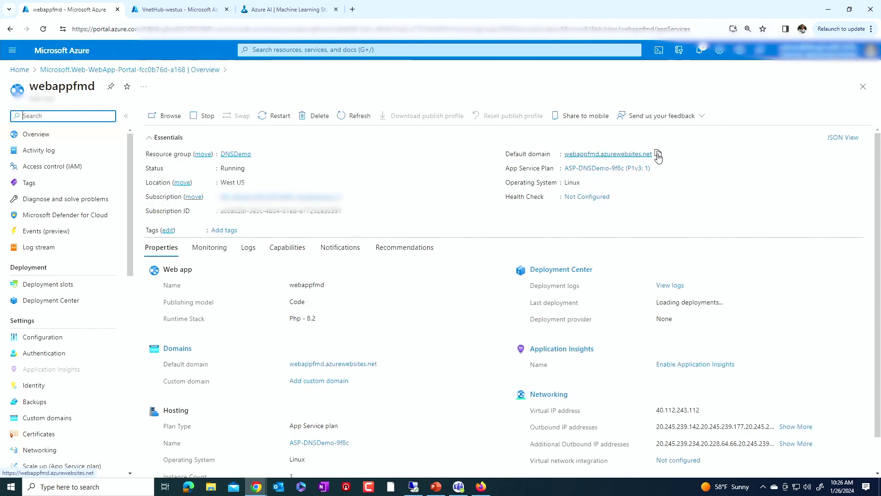
{"action": "left_click", "coordinate": [659, 154]}
{"action": "left_click", "coordinate": [610, 156]}
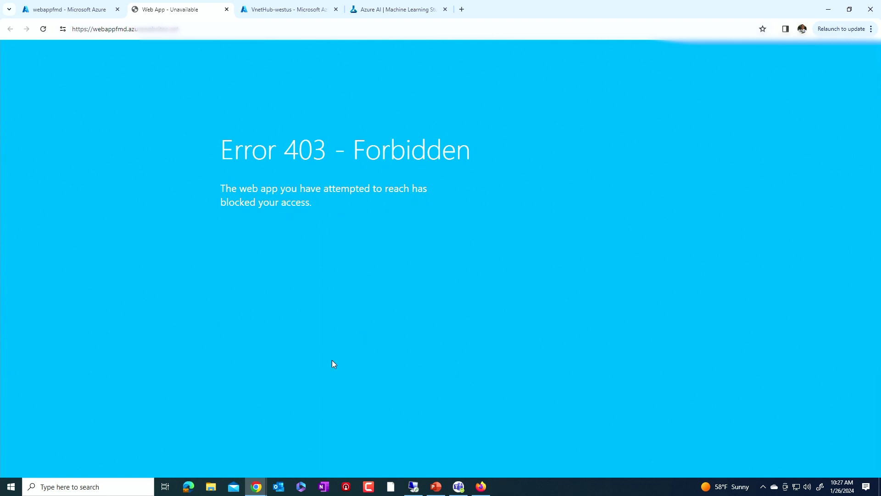
Switch to the remote desktop session, open webappfmd's default domain from its App Services page, and minimize the session
{"action": "left_click", "coordinate": [413, 486]}
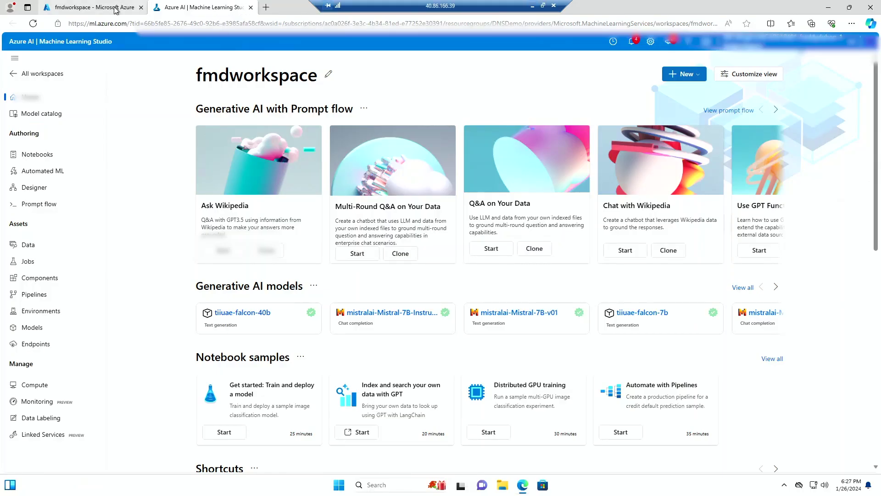
{"action": "left_click", "coordinate": [91, 7]}
{"action": "left_click", "coordinate": [20, 58]}
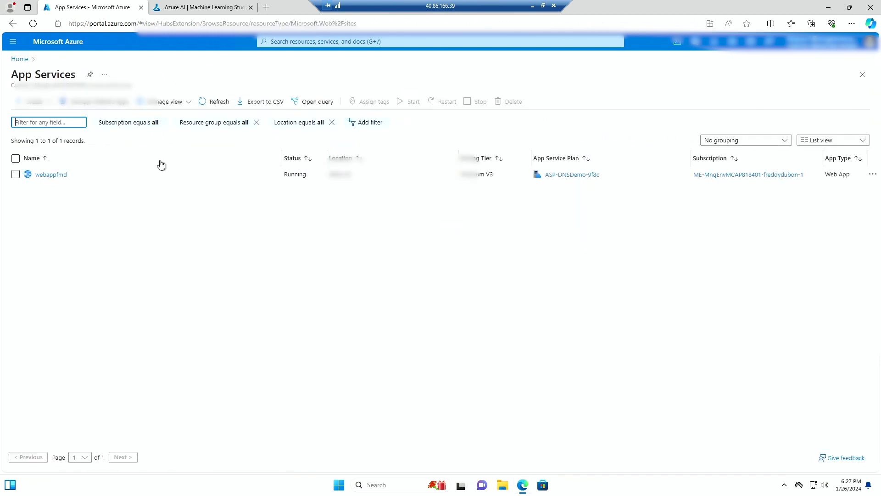
{"action": "left_click", "coordinate": [51, 175]}
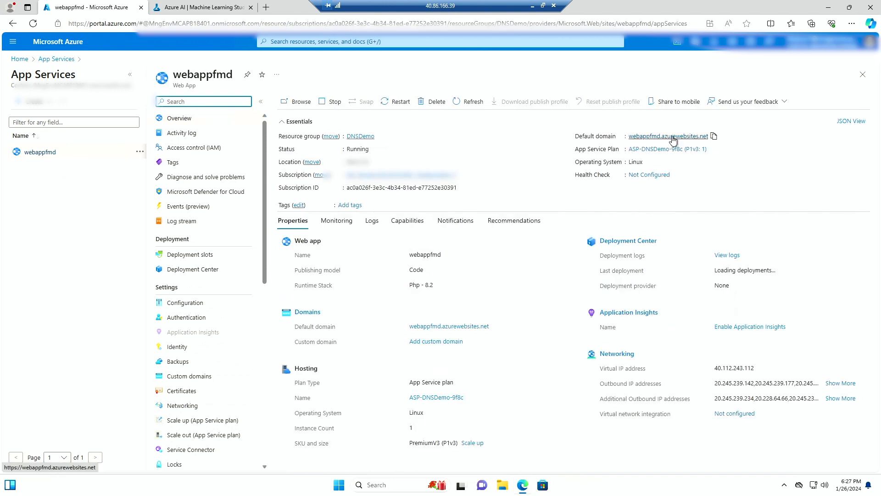
{"action": "left_click", "coordinate": [674, 137]}
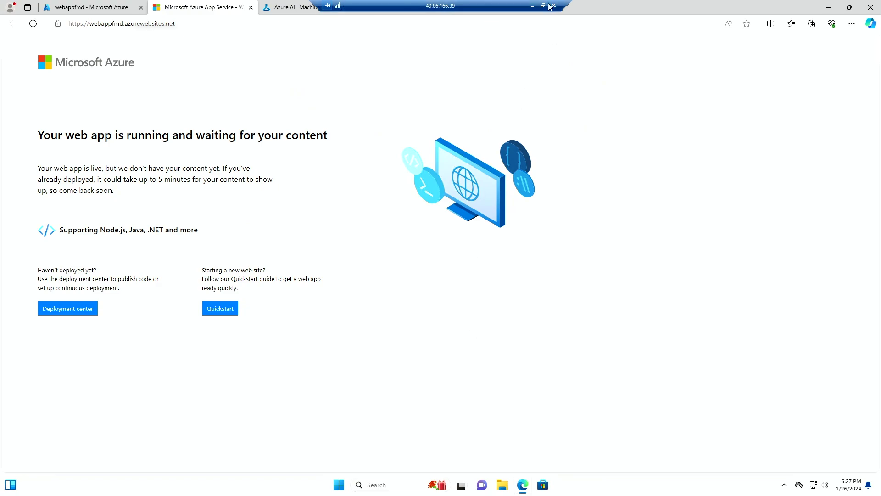
{"action": "left_click", "coordinate": [531, 7]}
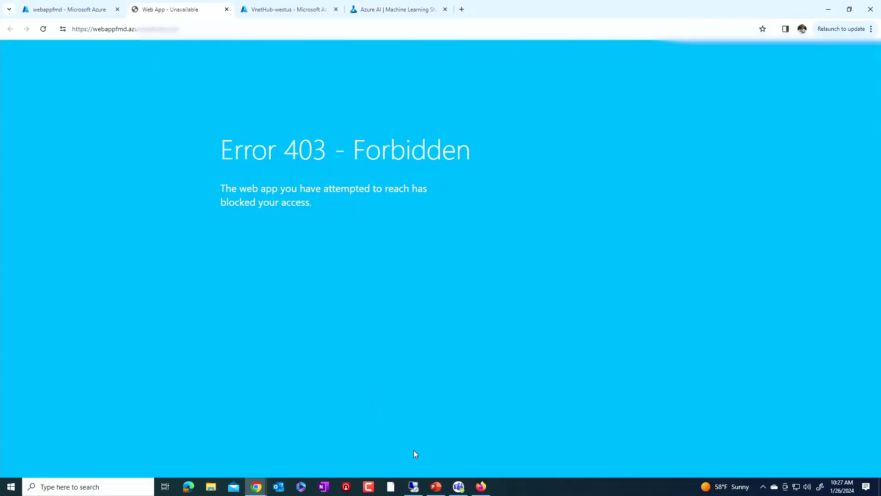
Search the Azure portal for dns, open Private DNS zones, and review the record sets of privatelink.azurewebsites.net
{"action": "left_click", "coordinate": [436, 486]}
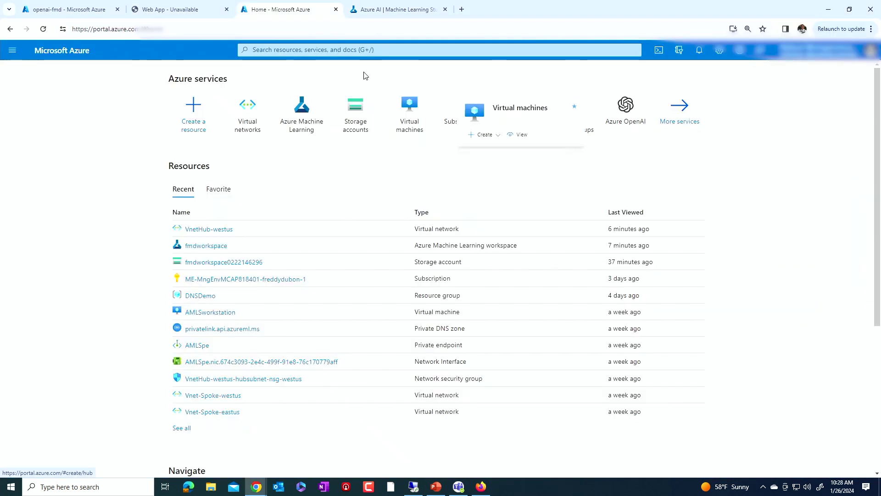
{"action": "left_click", "coordinate": [355, 52]}
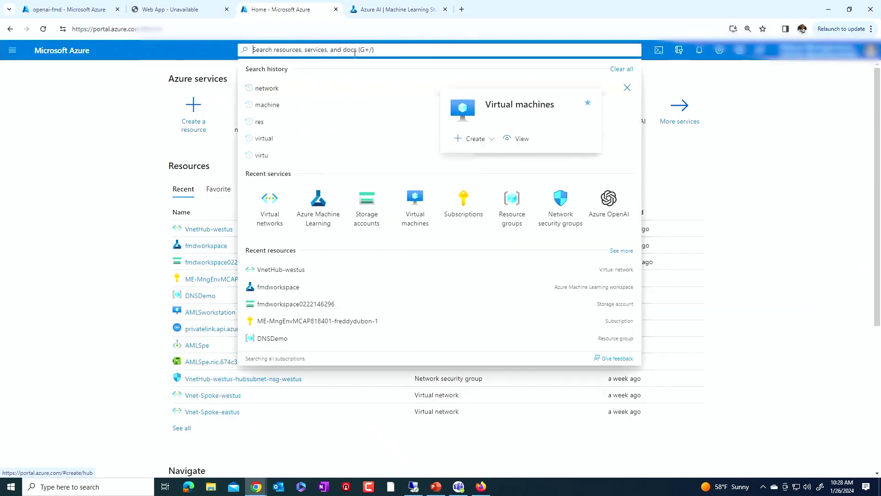
{"action": "type", "text": "dns"}
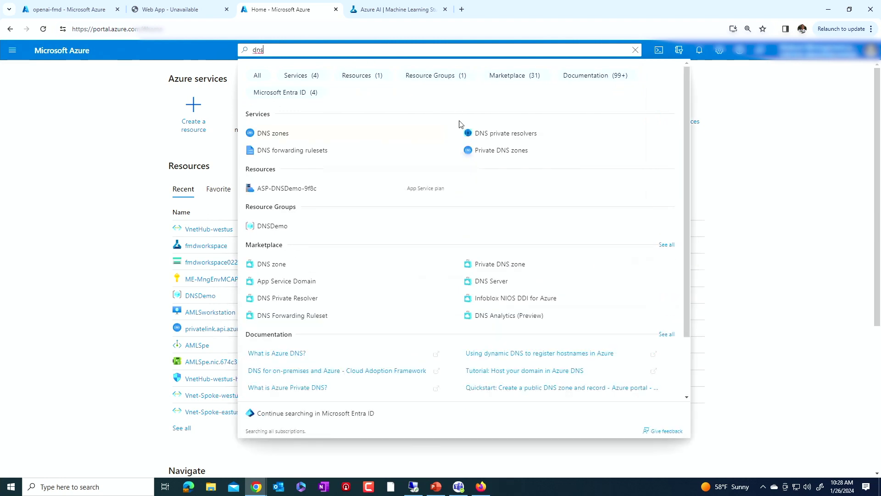
{"action": "left_click", "coordinate": [514, 153]}
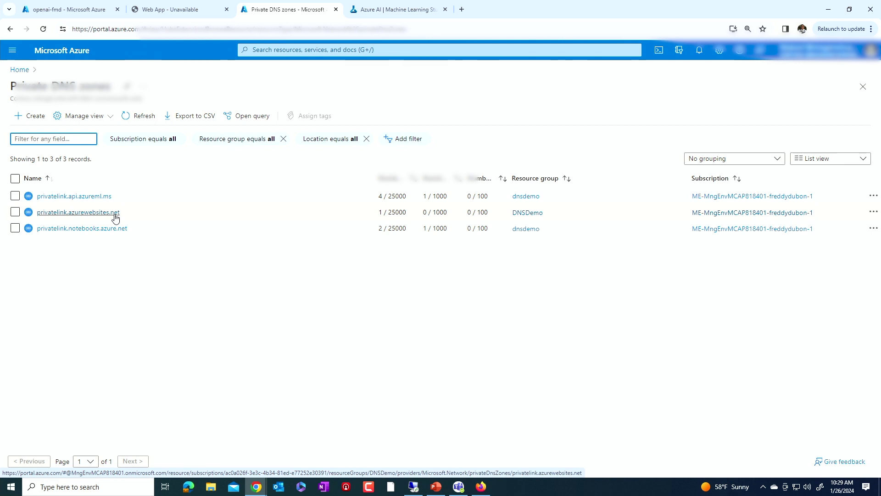
{"action": "left_click", "coordinate": [66, 213]}
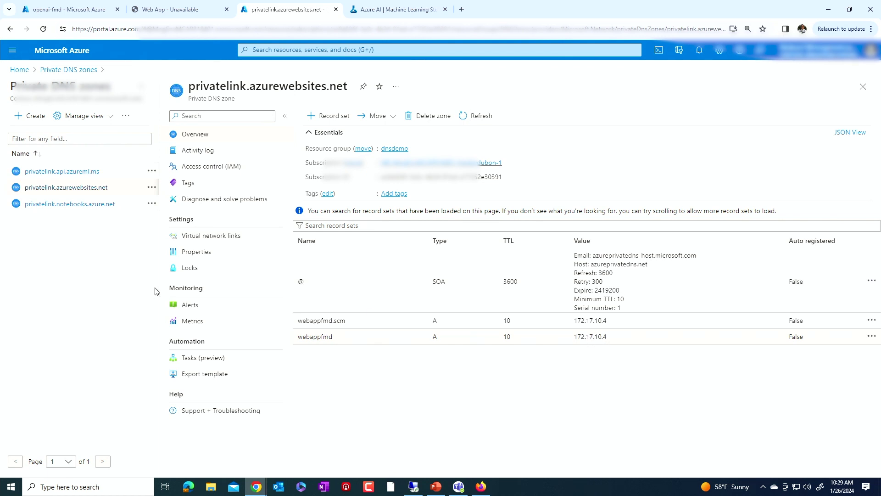
Return to the portal home, compare the inbound/outbound and hub-and-spoke slides in PowerPoint, and open the portal's virtual networks
{"action": "left_click", "coordinate": [19, 70]}
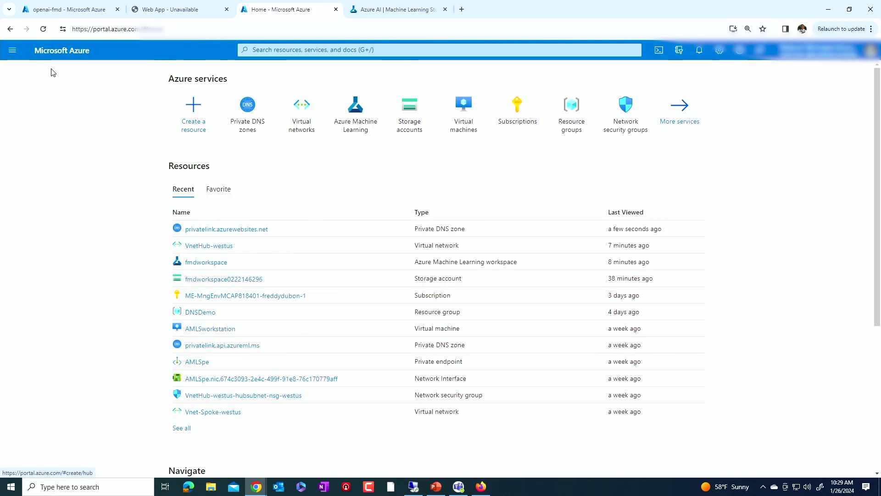
{"action": "left_click", "coordinate": [436, 487]}
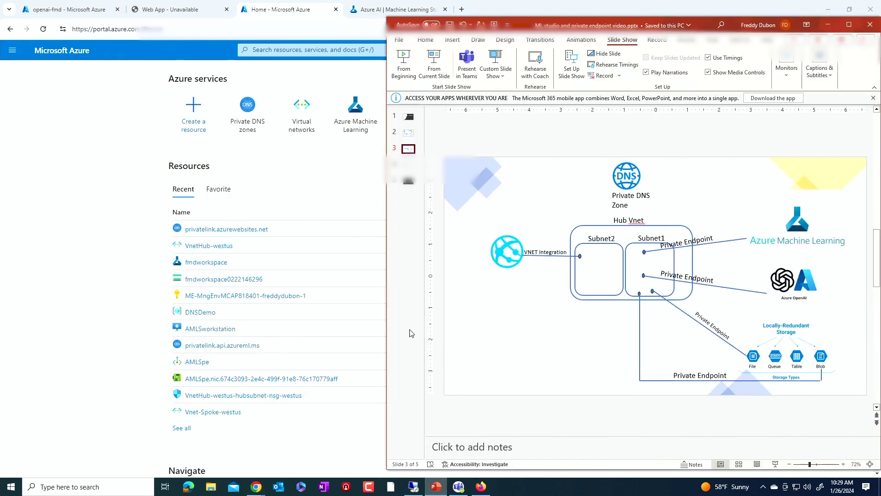
{"action": "left_click", "coordinate": [408, 163]}
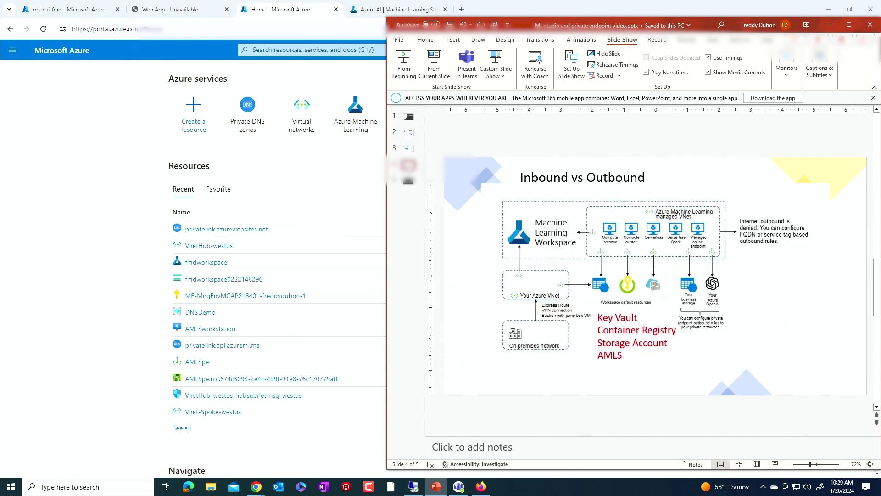
{"action": "key", "text": "Up"}
{"action": "key", "text": "Up"}
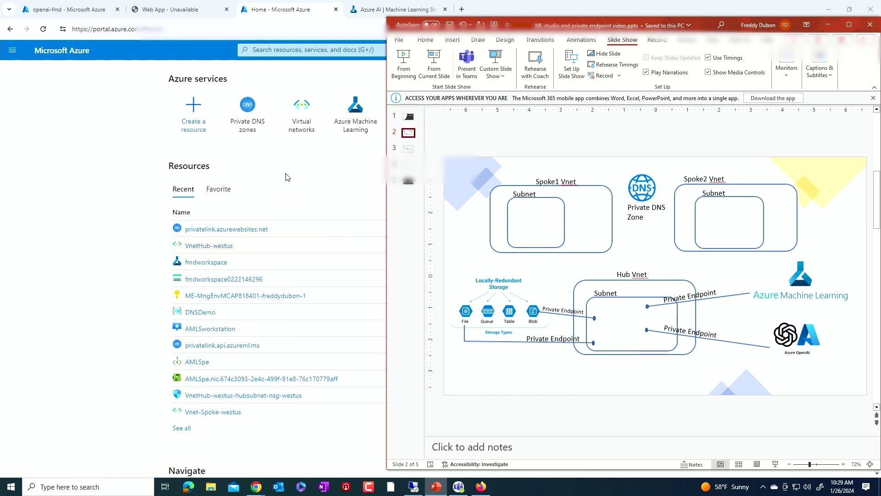
{"action": "left_click", "coordinate": [301, 130]}
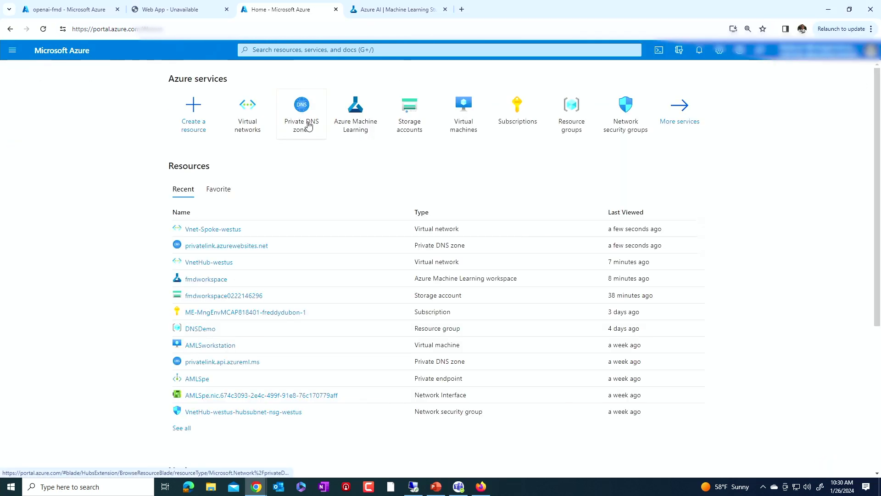
Open the virtual network links of the privatelink.azurewebsites.net private DNS zone
{"action": "left_click", "coordinate": [307, 121]}
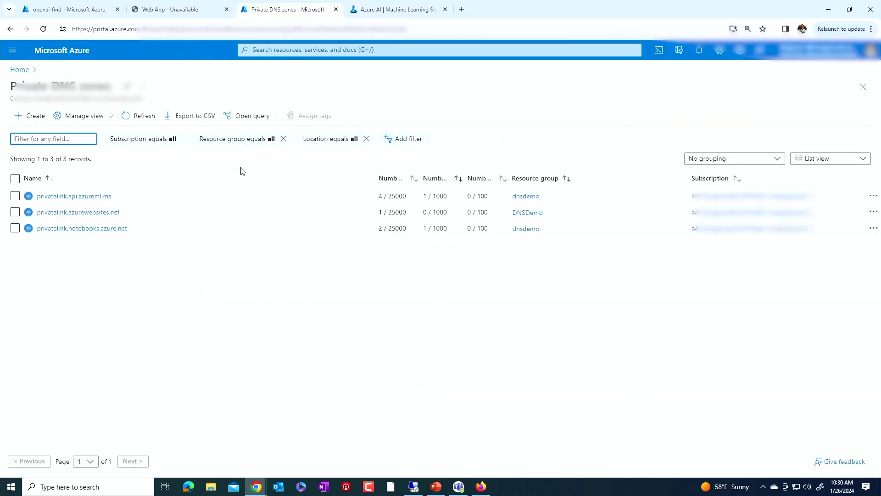
{"action": "left_click", "coordinate": [82, 212]}
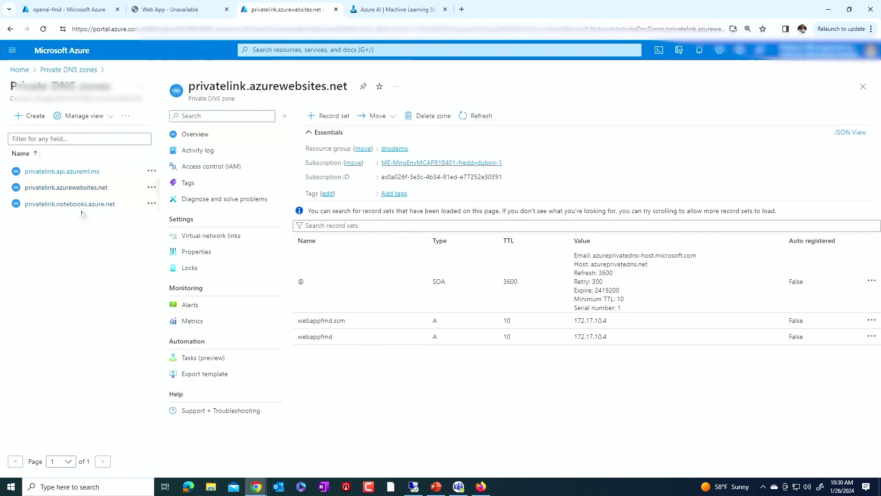
{"action": "left_click", "coordinate": [213, 236]}
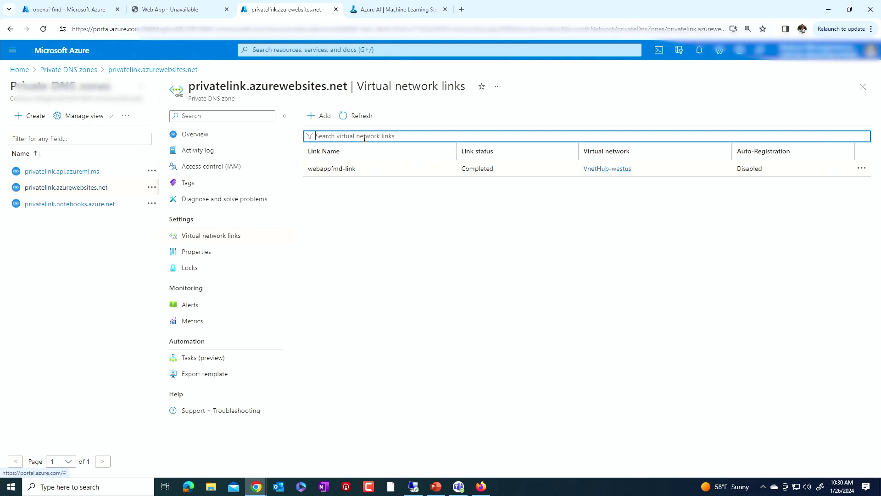
Add a virtual network link named westusspoke to Vnet-Spoke-westus with auto registration enabled, and refresh the links list
{"action": "left_click", "coordinate": [316, 117]}
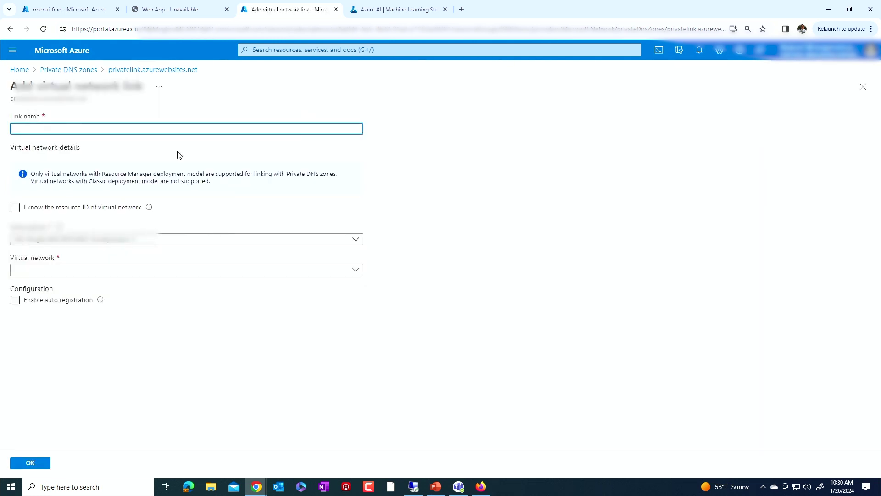
{"action": "type", "text": "westusspoke"}
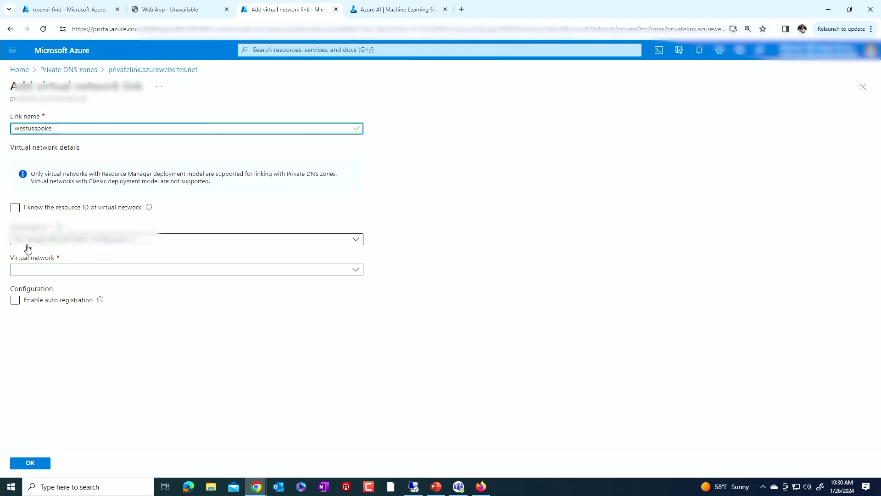
{"action": "left_click", "coordinate": [57, 271]}
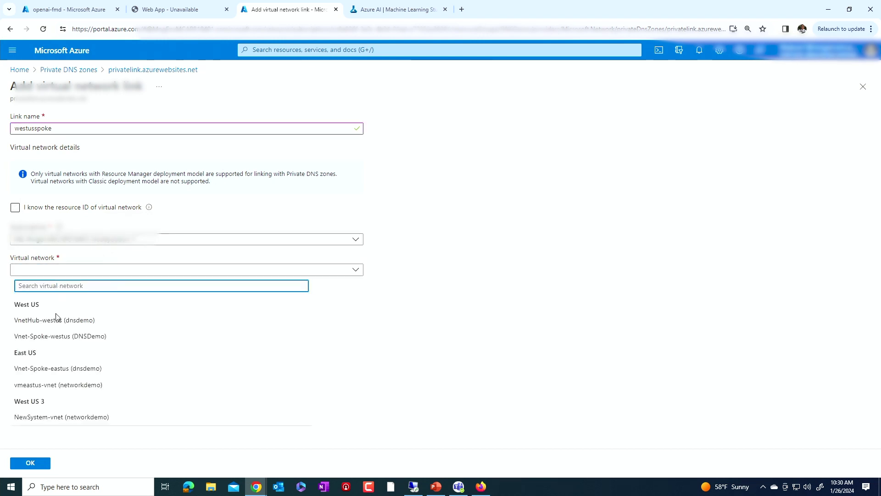
{"action": "left_click", "coordinate": [47, 338]}
{"action": "left_click", "coordinate": [15, 300]}
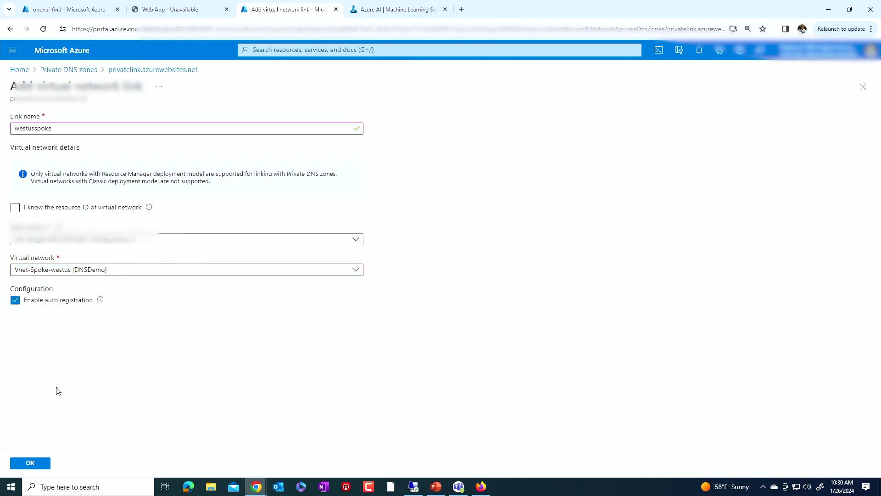
{"action": "left_click", "coordinate": [38, 464]}
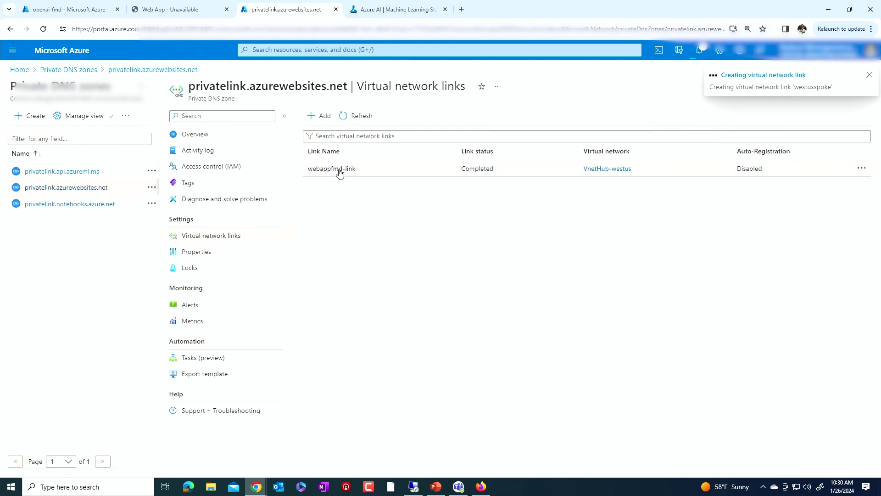
{"action": "left_click", "coordinate": [363, 120]}
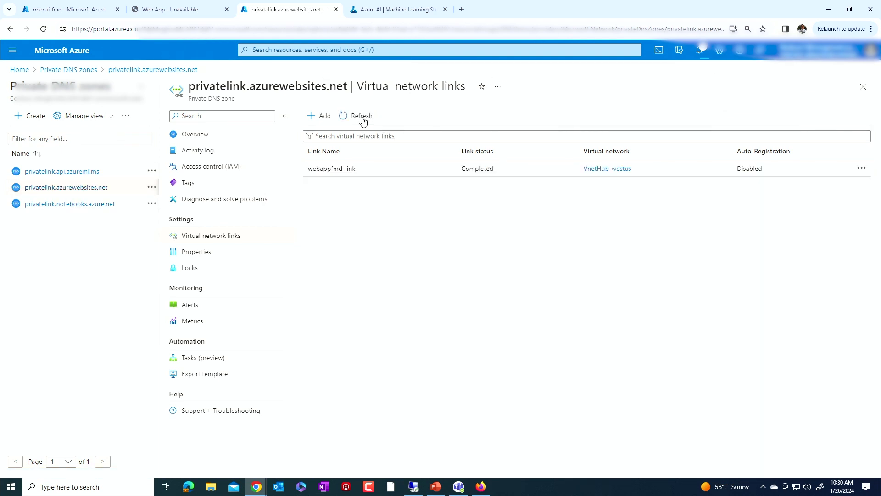
Review the hub-and-spoke diagram in PowerPoint, then return to the zone's virtual network links in the browser
{"action": "mouse_move", "coordinate": [436, 486]}
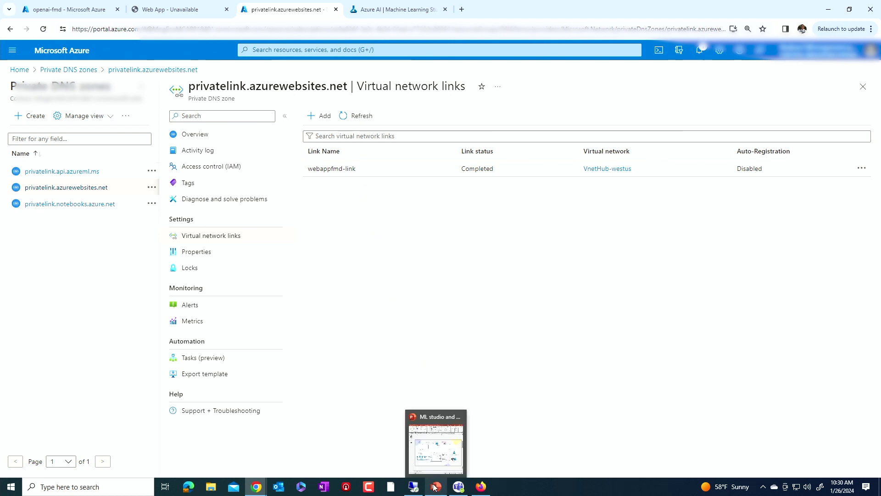
{"action": "left_click", "coordinate": [437, 420]}
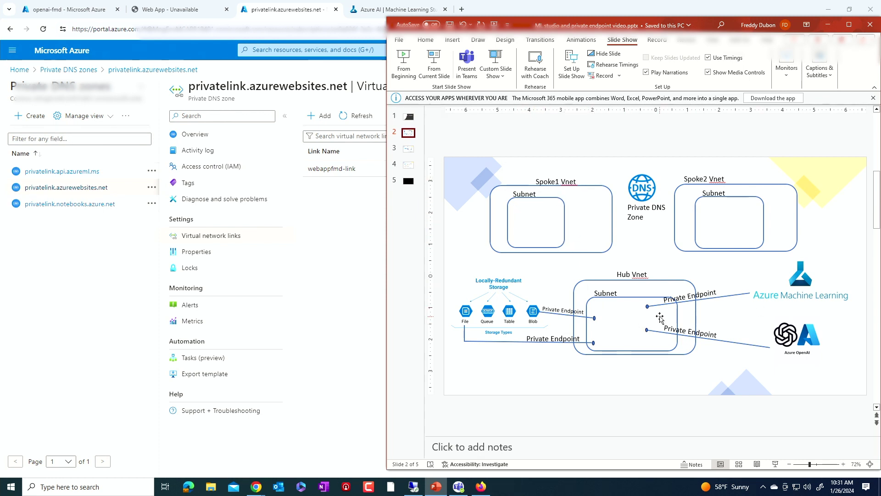
{"action": "left_click", "coordinate": [320, 234]}
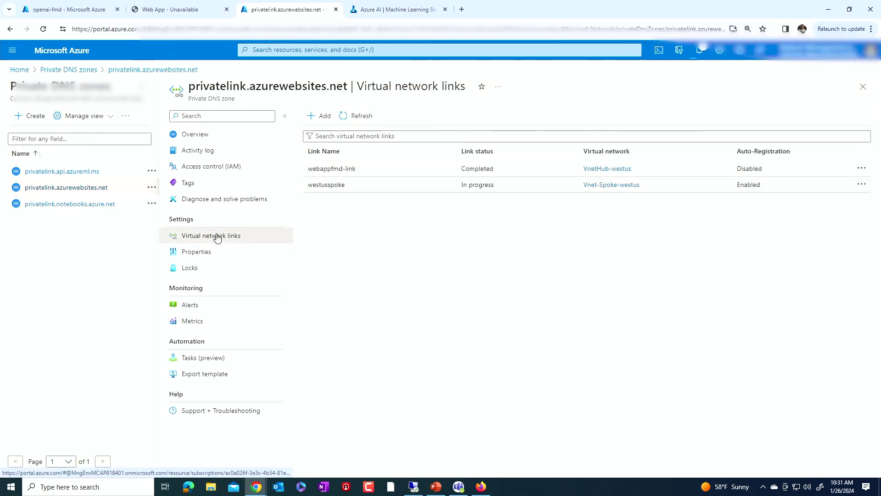
{"action": "left_click", "coordinate": [320, 116]}
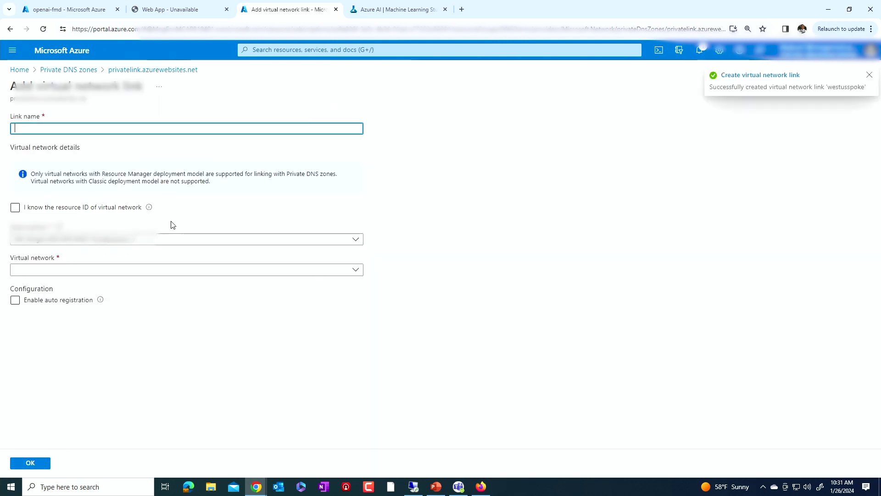
{"action": "type", "text": "link2"}
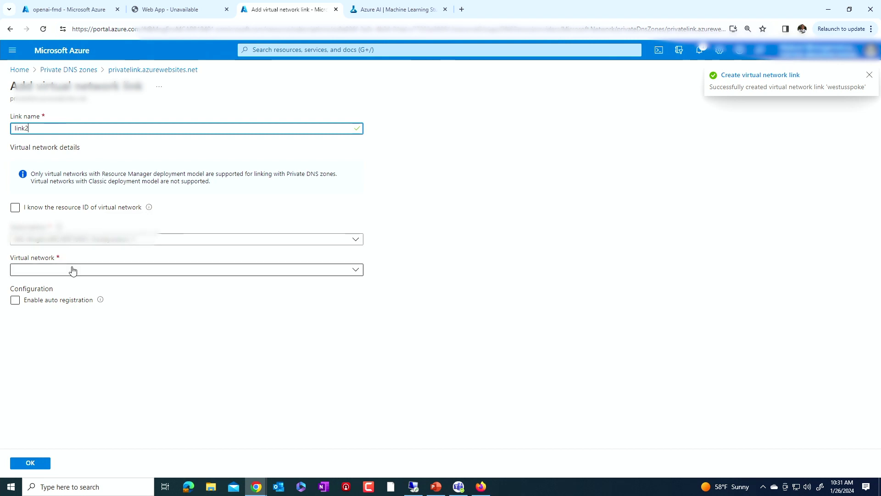
{"action": "left_click", "coordinate": [73, 270]}
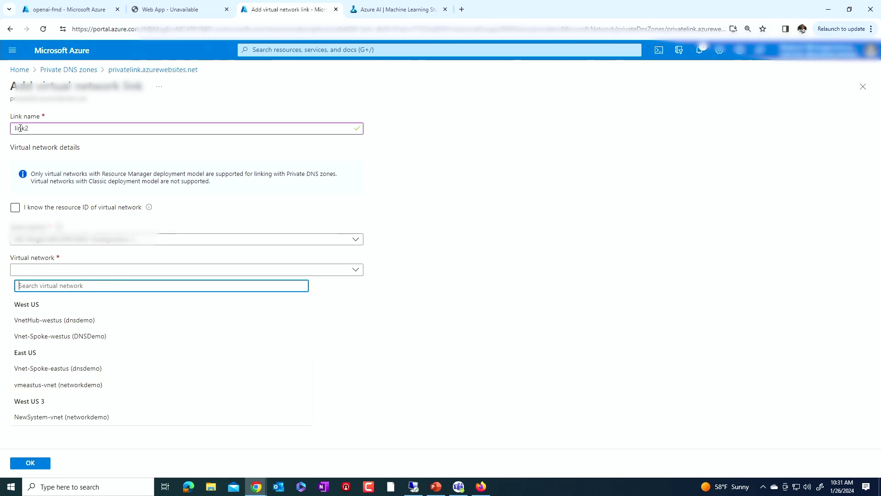
{"action": "left_click", "coordinate": [627, 204]}
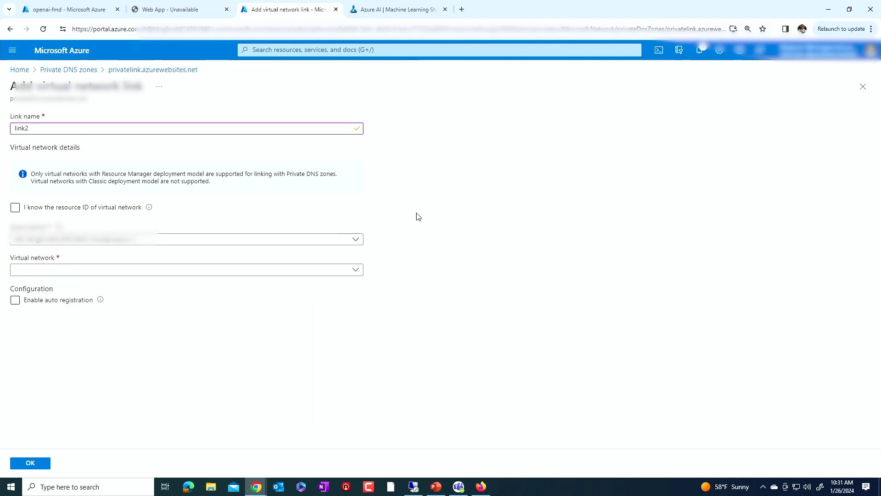
{"action": "left_click", "coordinate": [864, 88]}
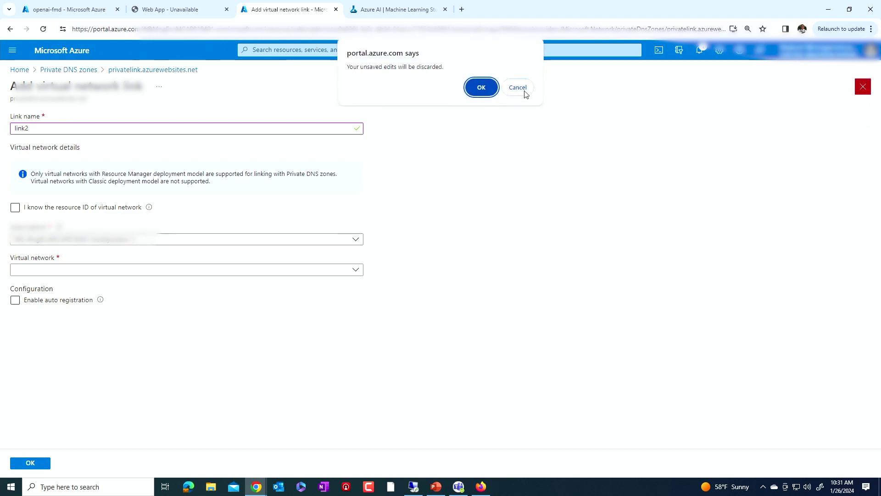
{"action": "left_click", "coordinate": [481, 87]}
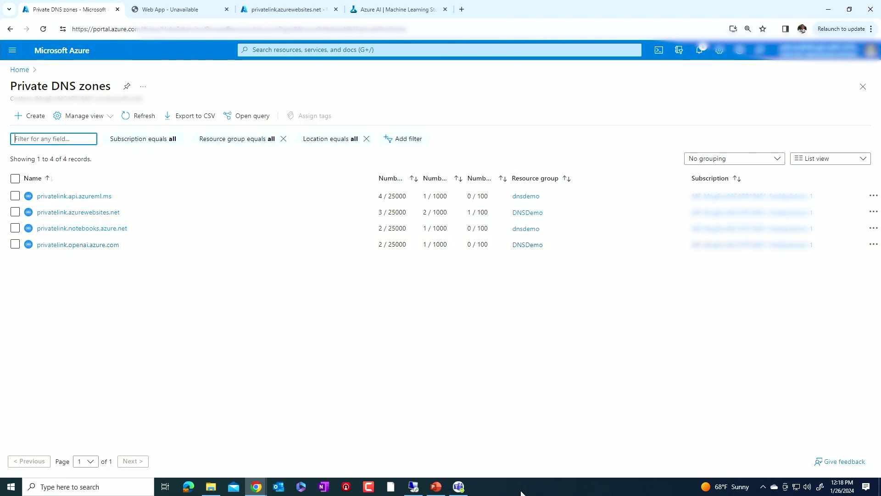
Switch to PowerPoint and examine the spoke and hub networks around the private DNS zone on slide 2
{"action": "left_click", "coordinate": [436, 487]}
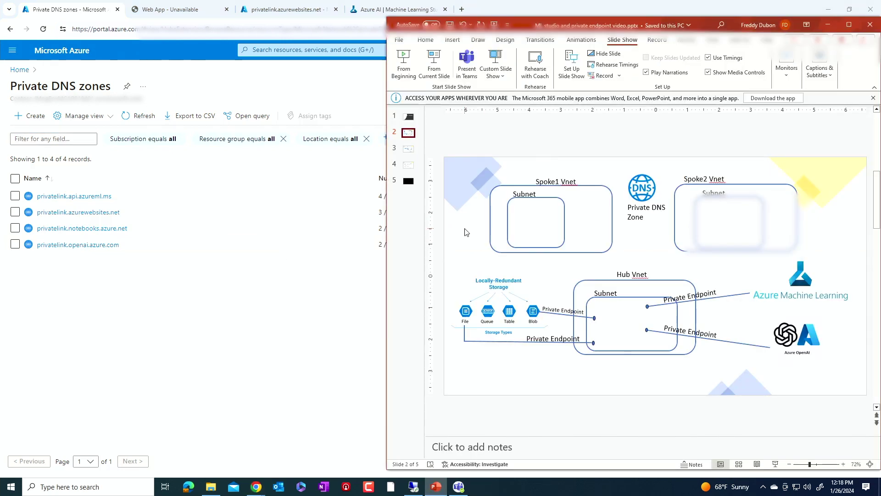